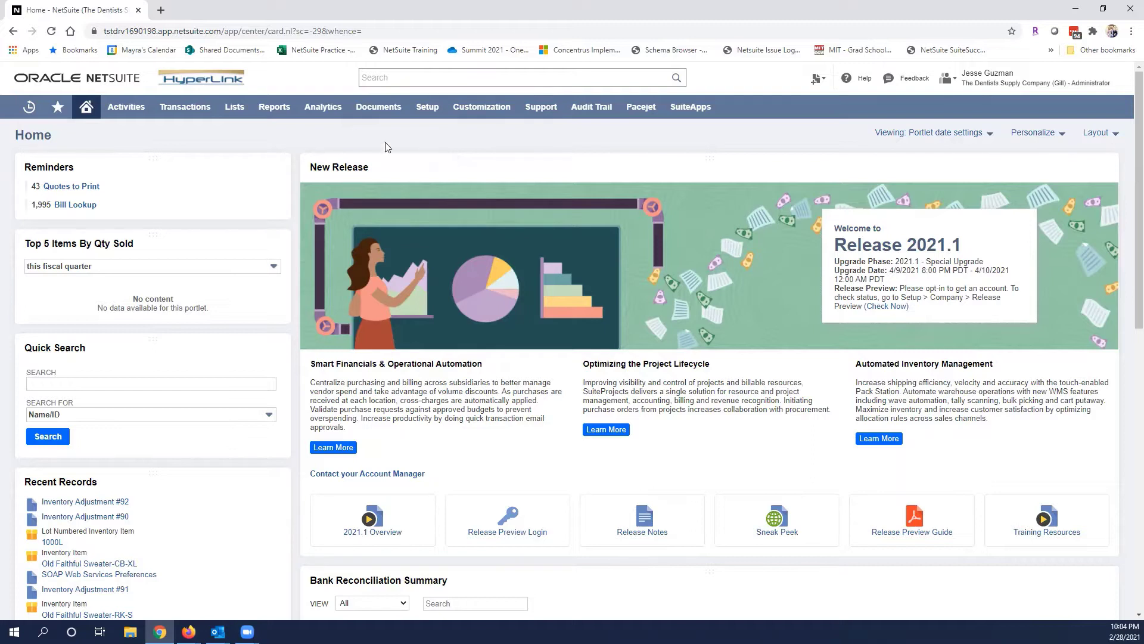
Step: Run the Balance Sheet from Reports > Financial, as of Feb 2021 for HQ (Consolidated)
mouse_move(268, 114)
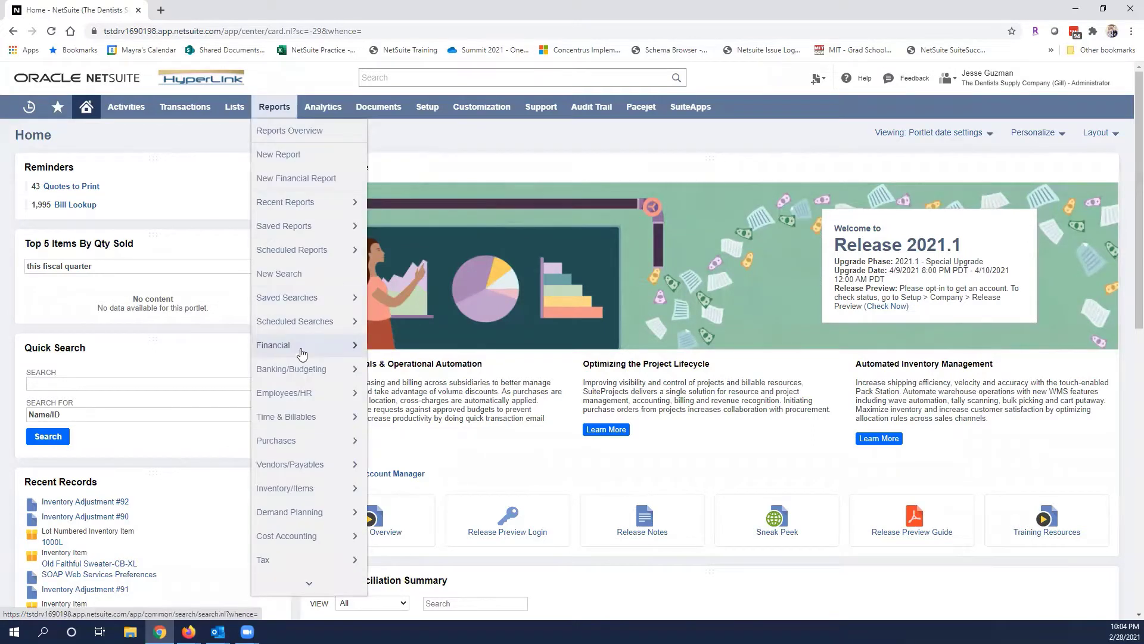
mouse_move(313, 355)
mouse_move(433, 189)
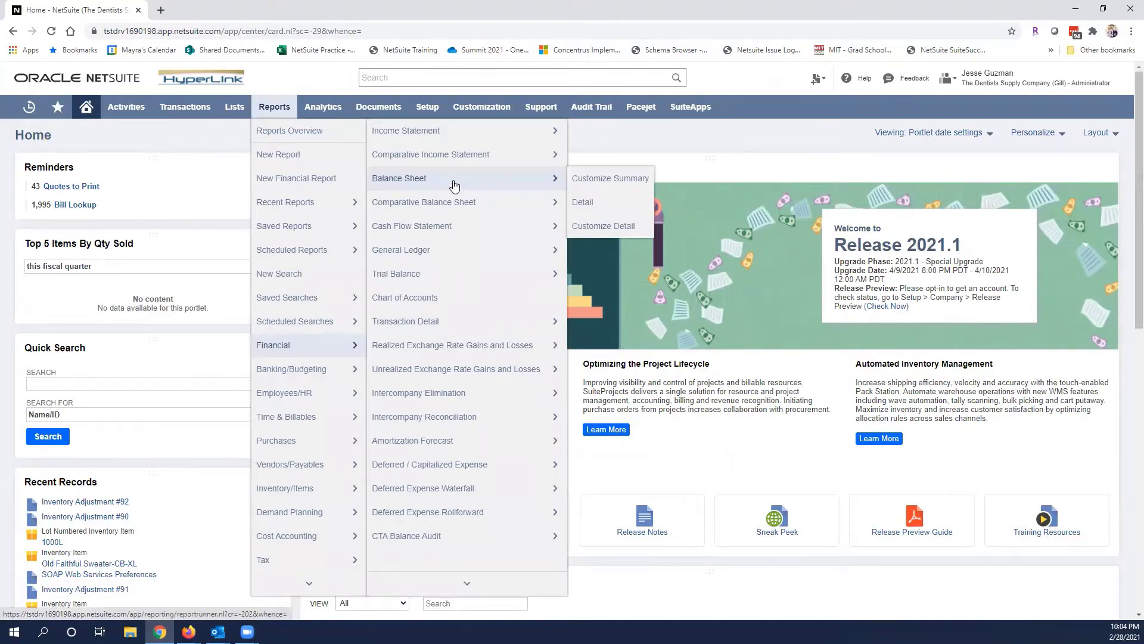
click(454, 184)
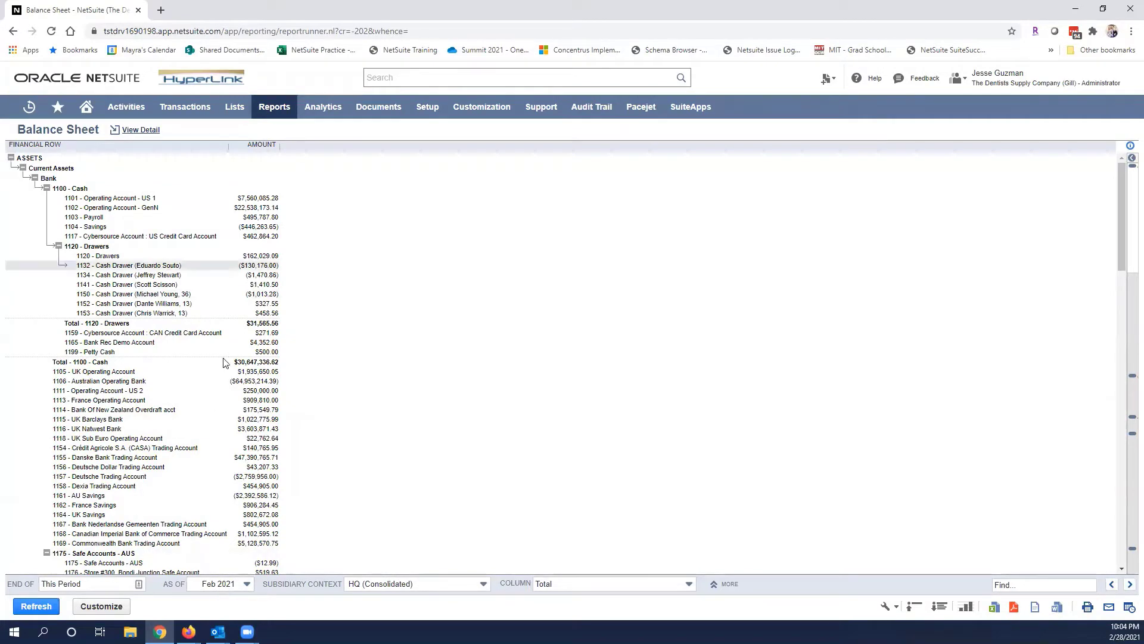
Step: Scroll through the Feb 2021 Balance Sheet's Assets, Liabilities and Equity sections and back up
scroll(223, 363, down, 15)
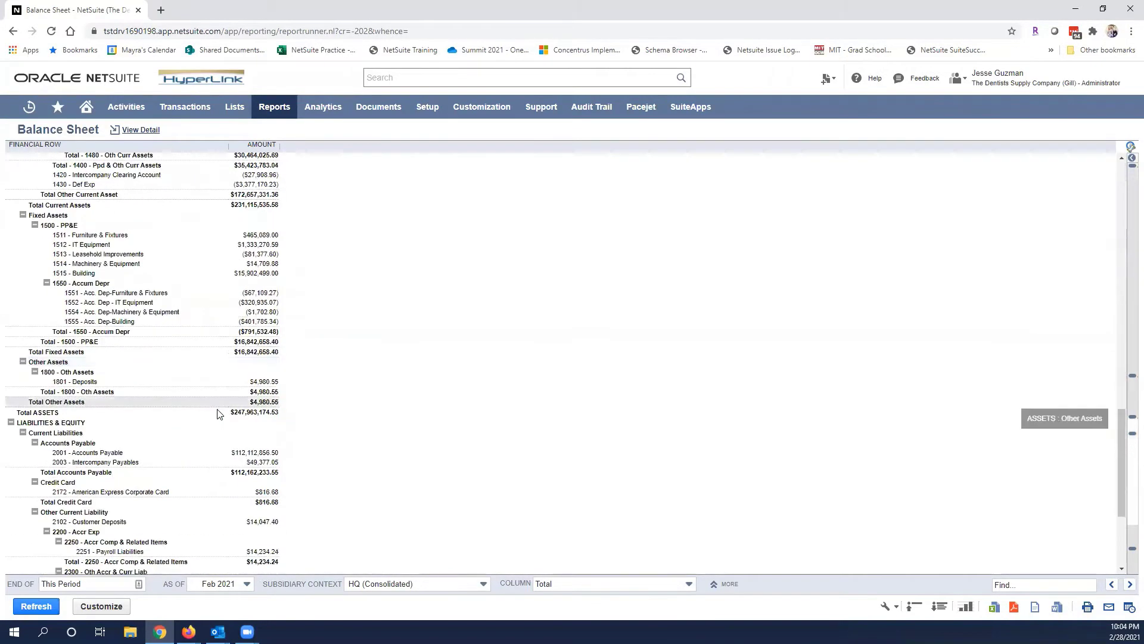
scroll(219, 414, down, 6)
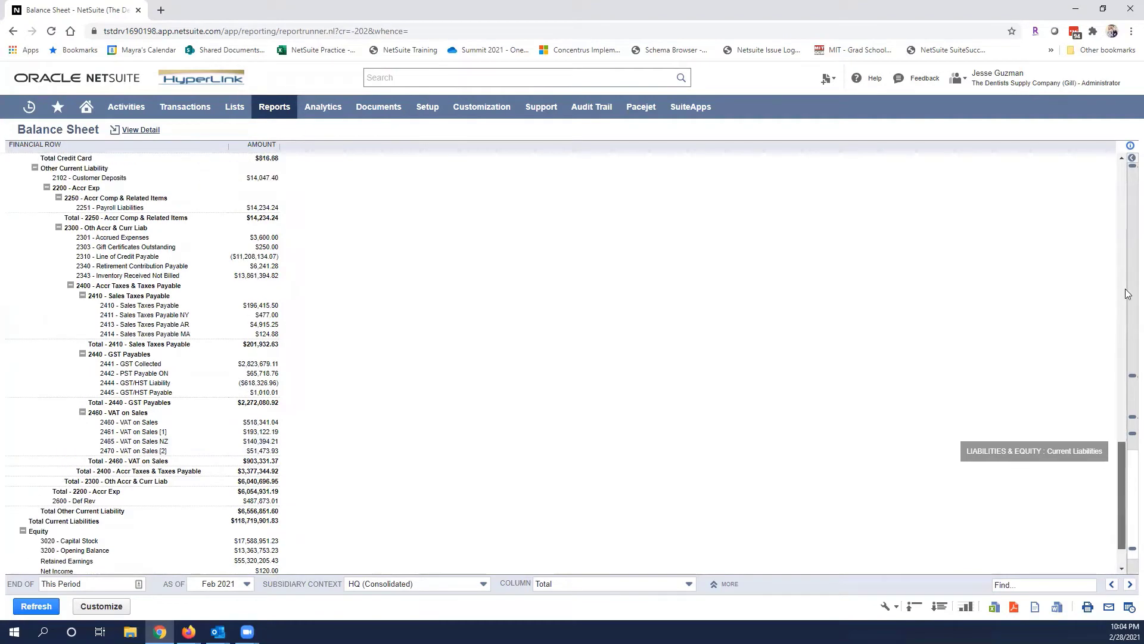
scroll(1128, 294, up, 20)
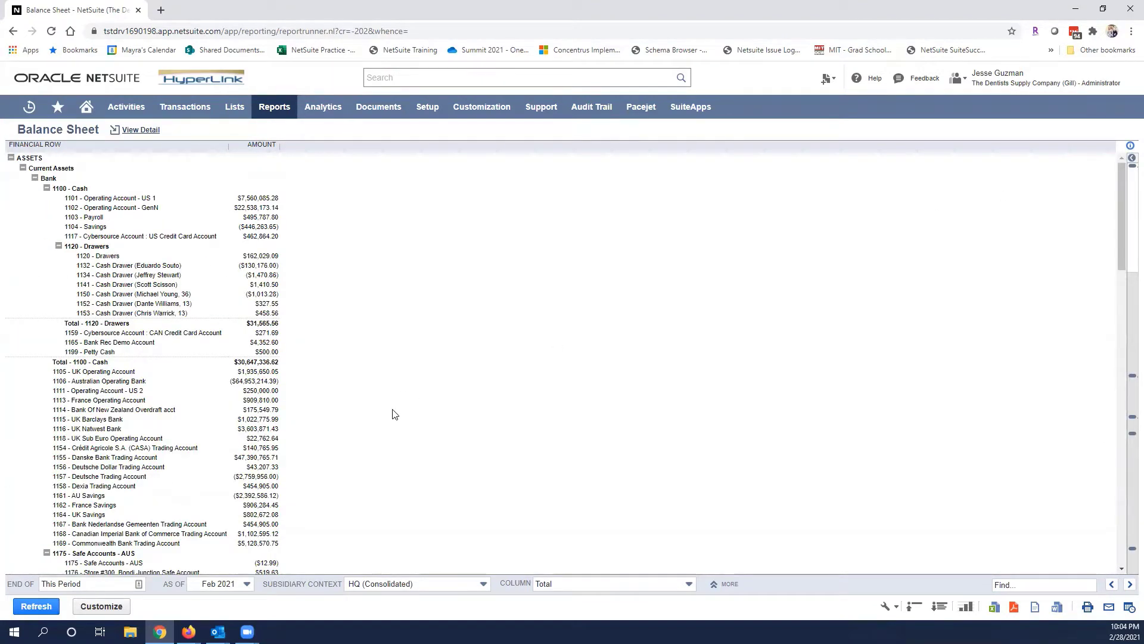
Step: Show the Class, Customer, Department, Item and Location filters and review Column options, keeping Total
click(723, 584)
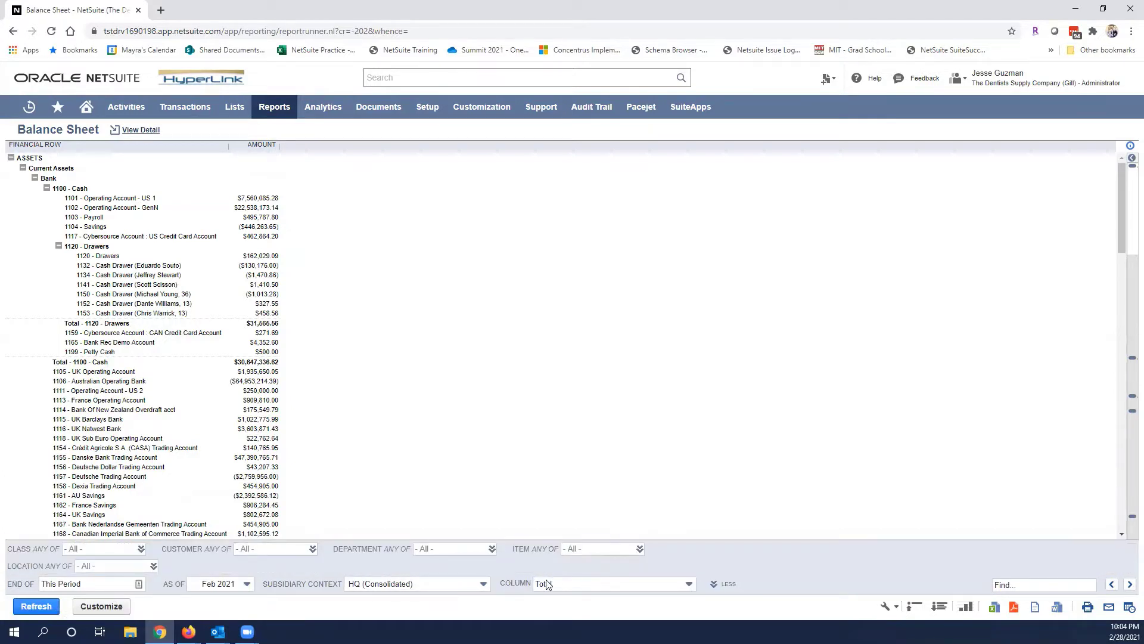
click(592, 589)
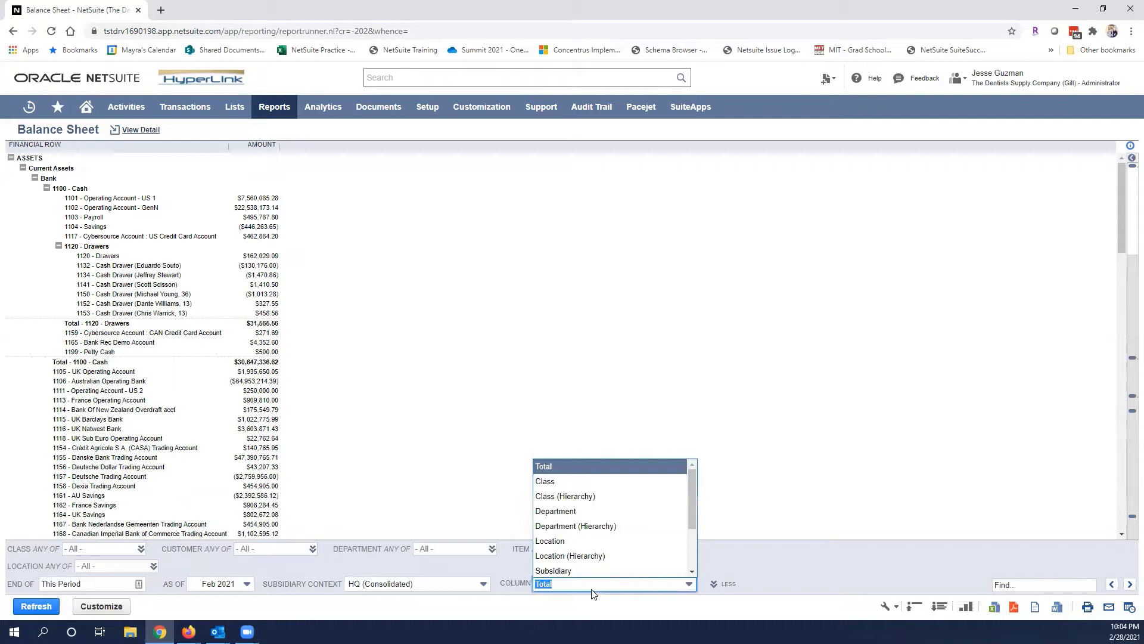
scroll(610, 541, down, 2)
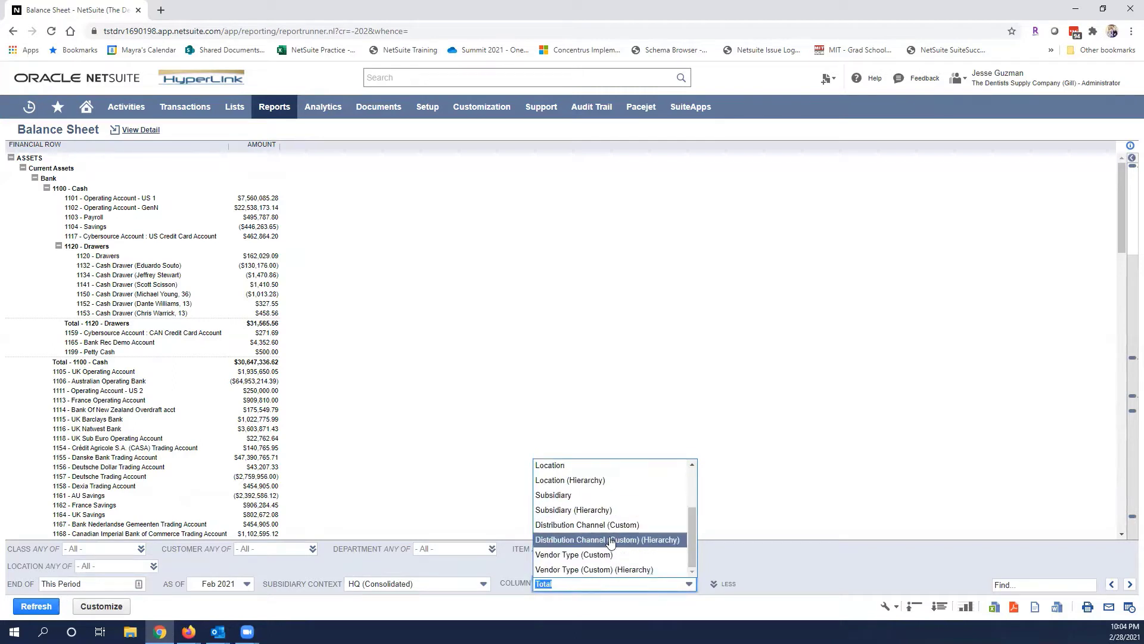
scroll(610, 540, up, 2)
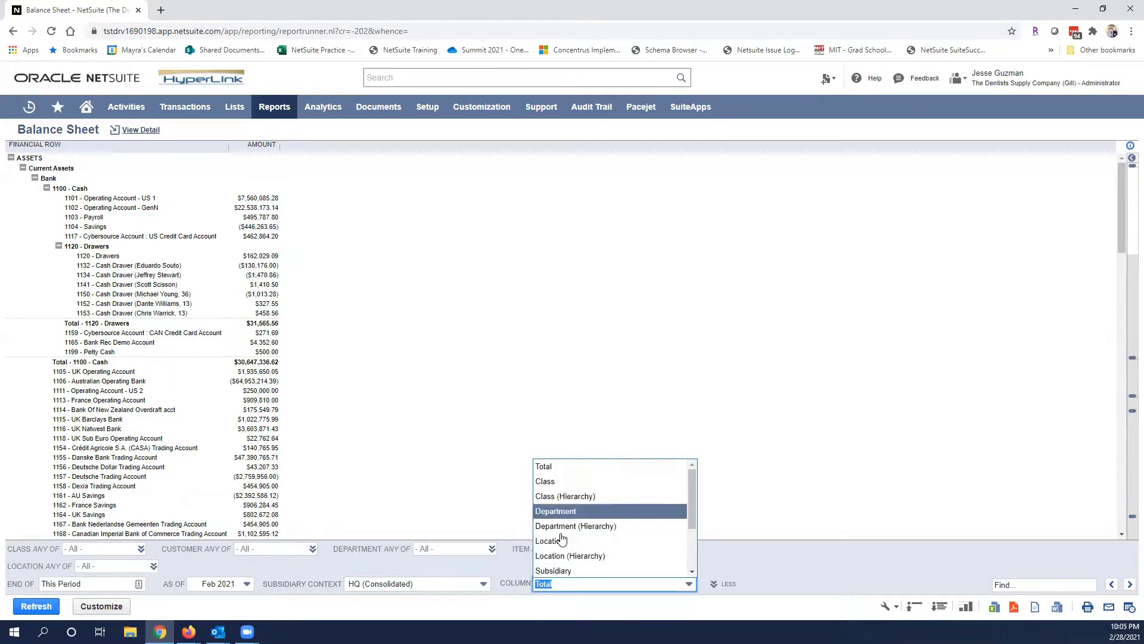
click(492, 610)
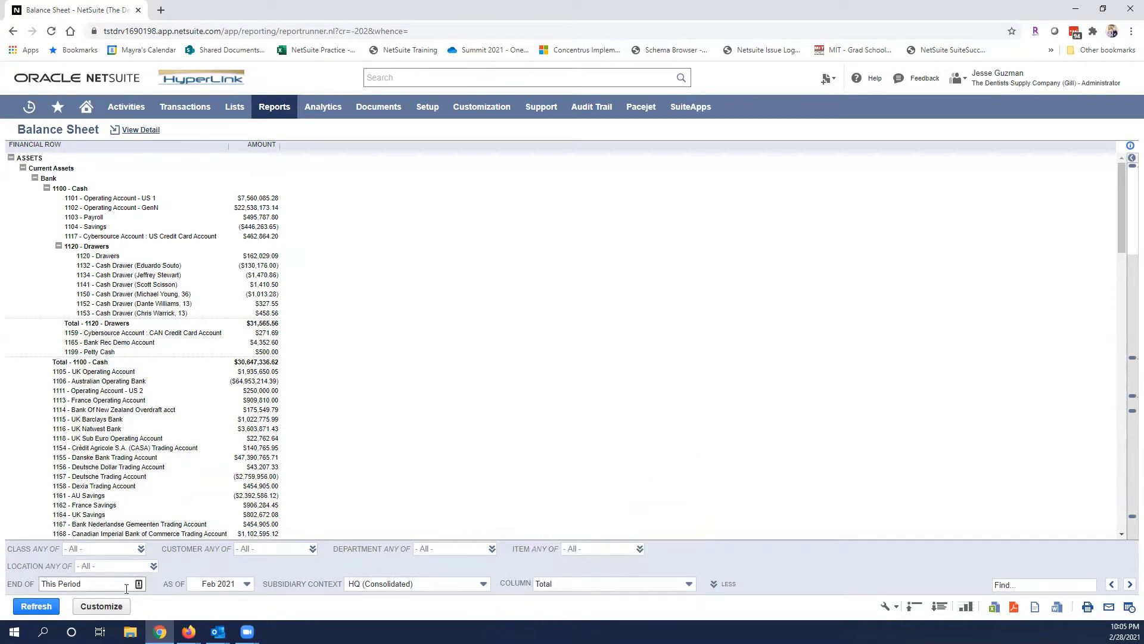
Step: Re-run the Balance Sheet for subsidiary US 1, giving Total Current Assets of $114,836,907.79
click(391, 586)
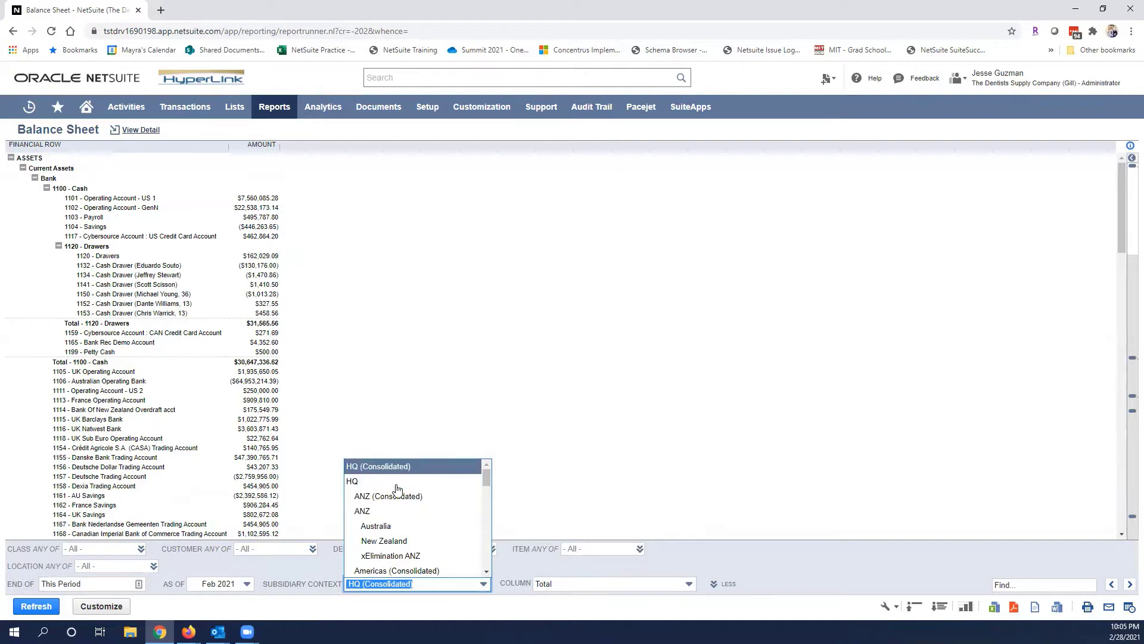
scroll(429, 506, down, 5)
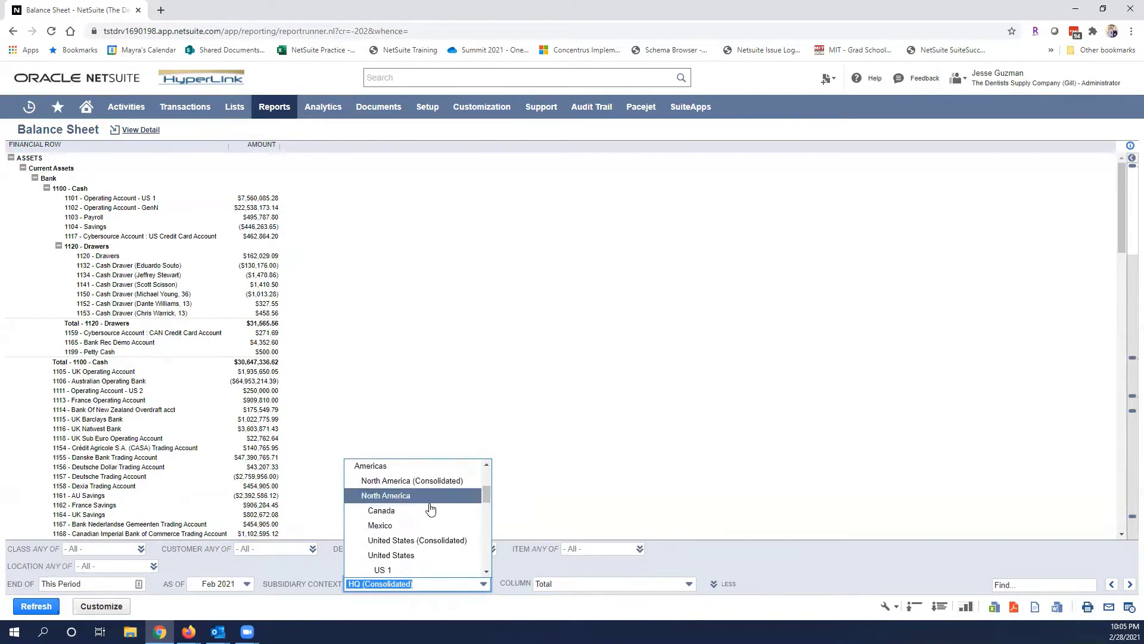
scroll(393, 510, up, 2)
click(385, 512)
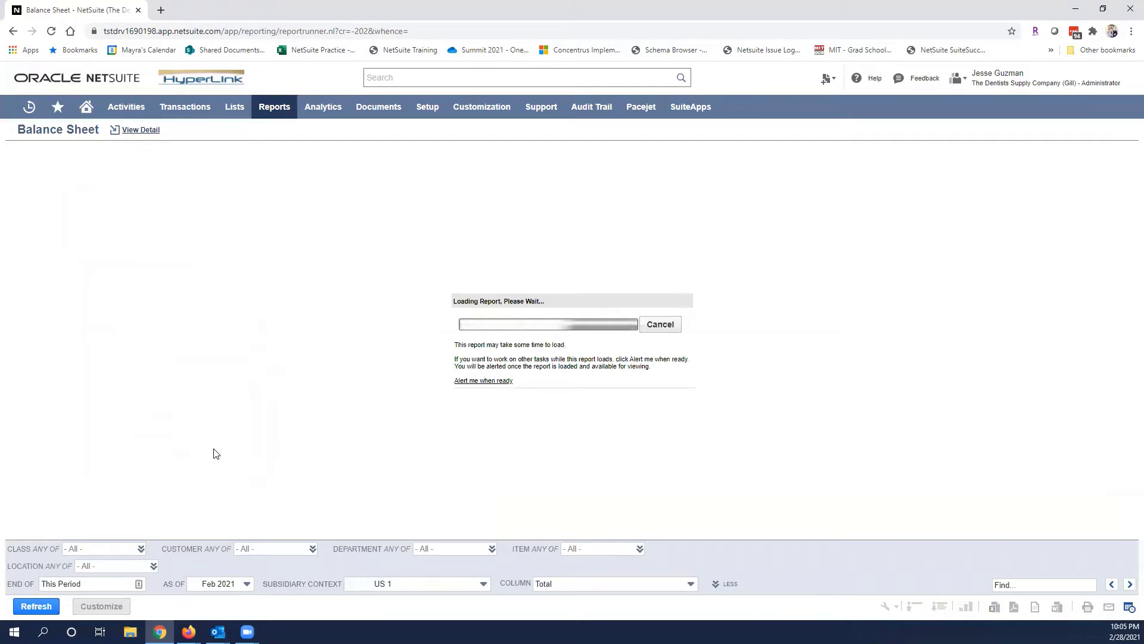
scroll(143, 368, down, 10)
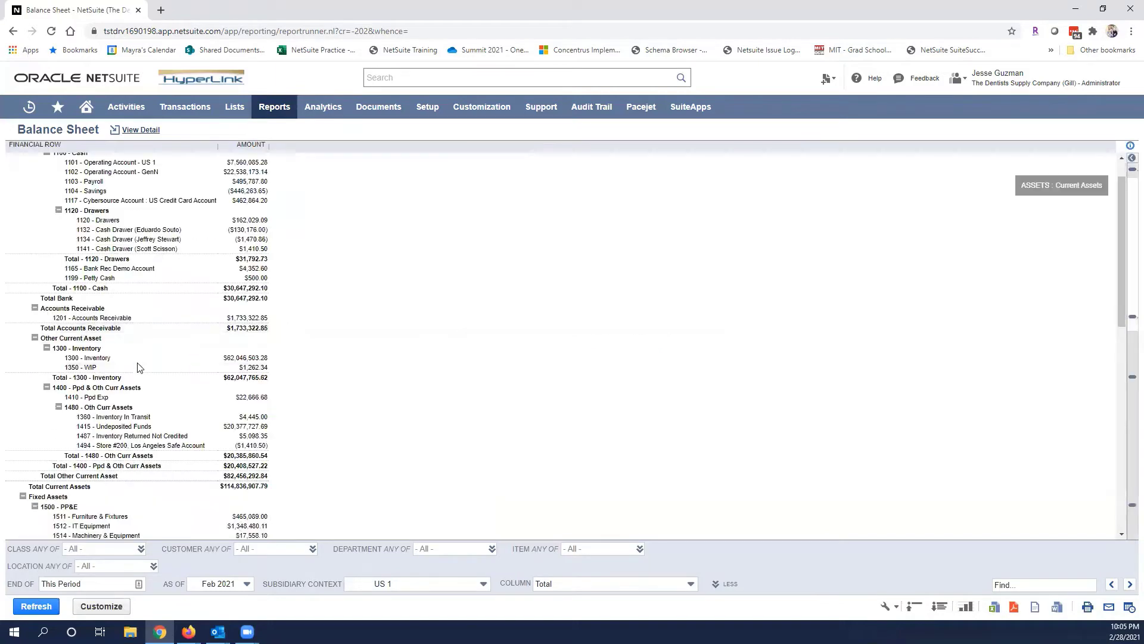
scroll(144, 368, up, 10)
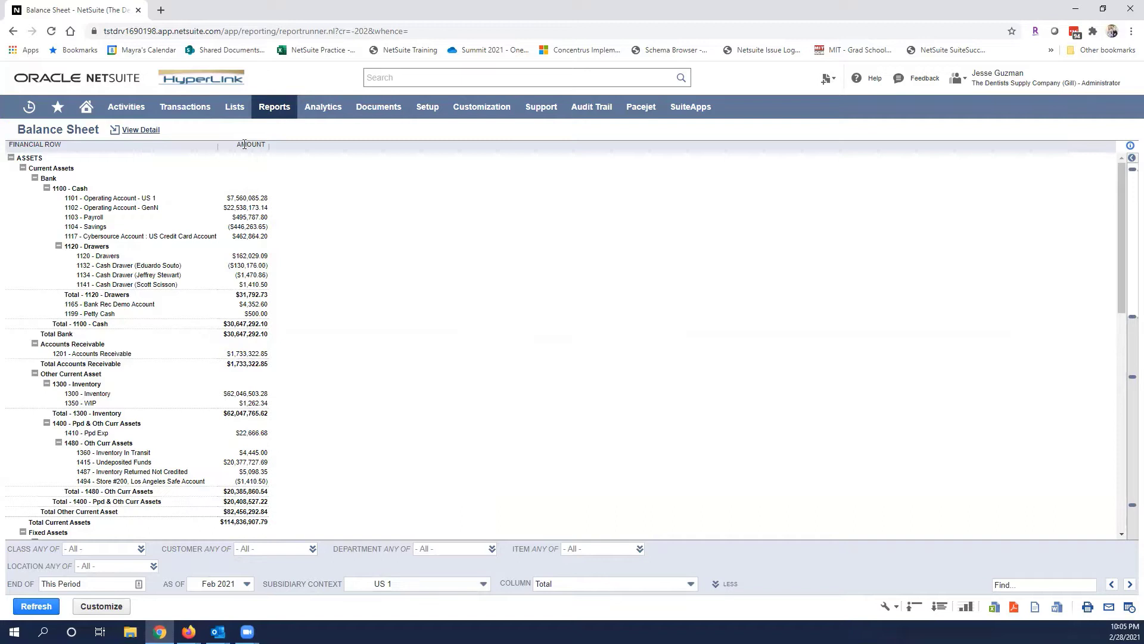
Step: Break the columns out by Accounting Period and refresh, giving monthly columns from Sep 2009
click(575, 586)
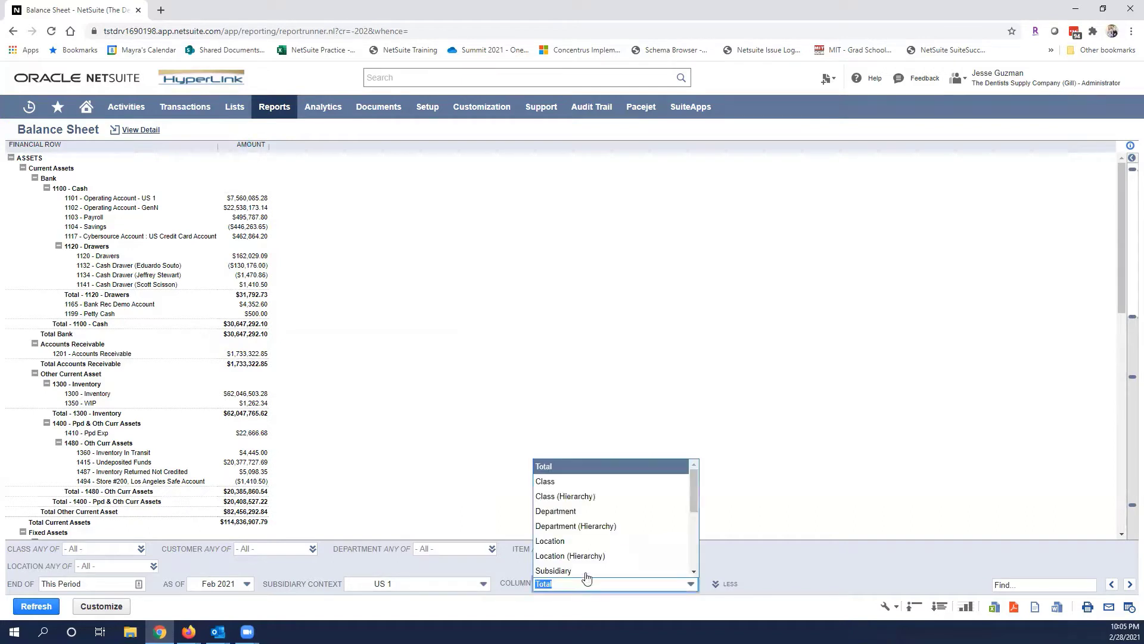
scroll(584, 528, down, 3)
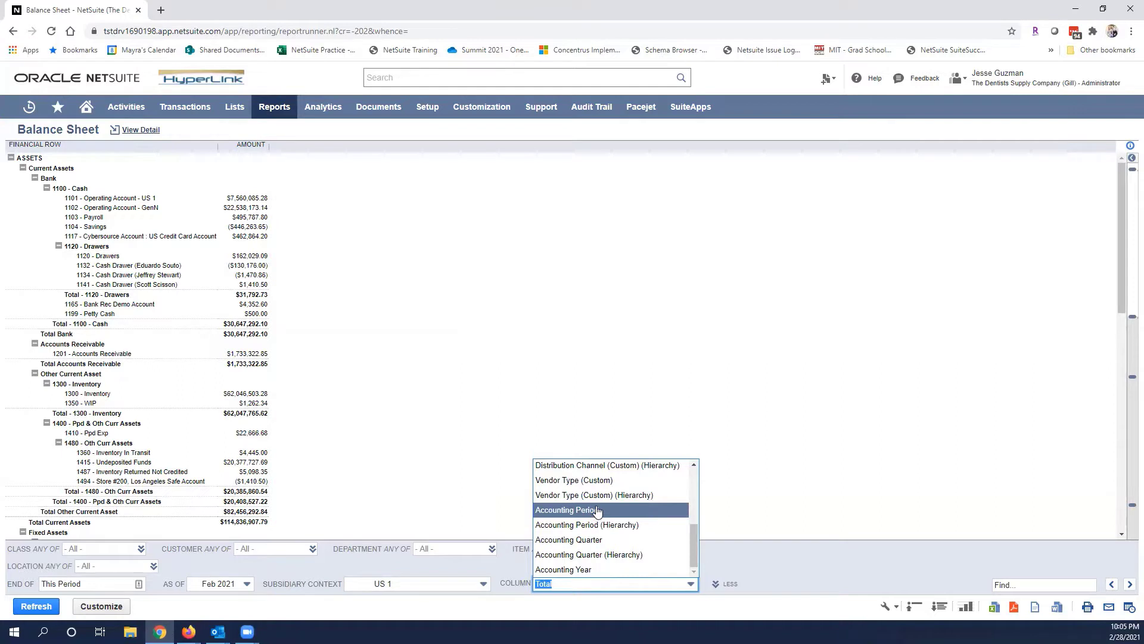
click(597, 511)
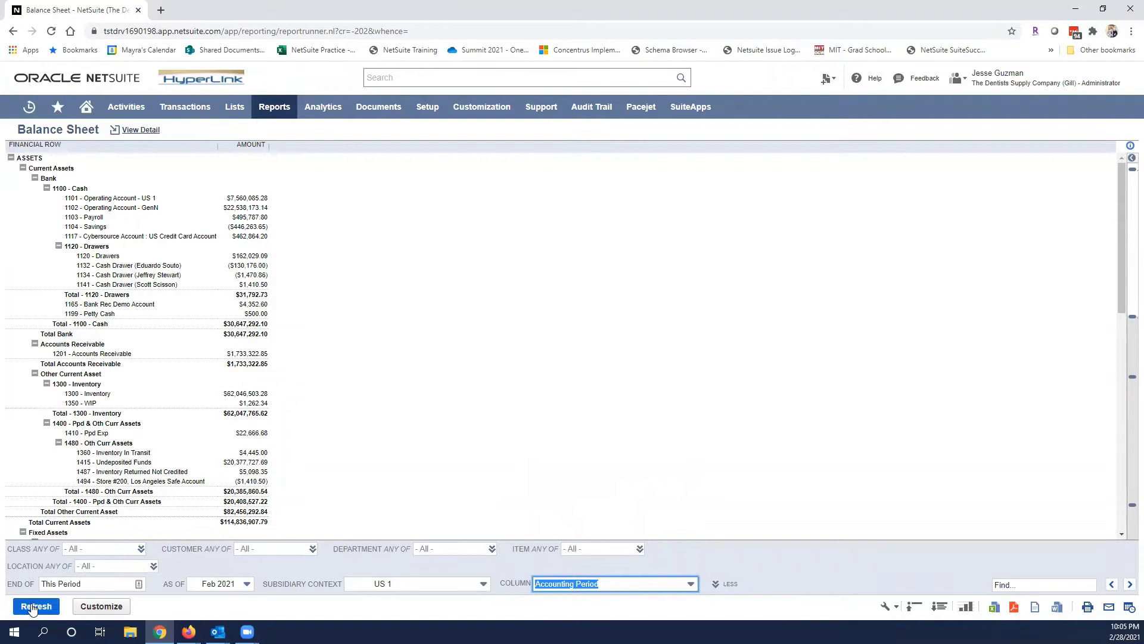
click(651, 469)
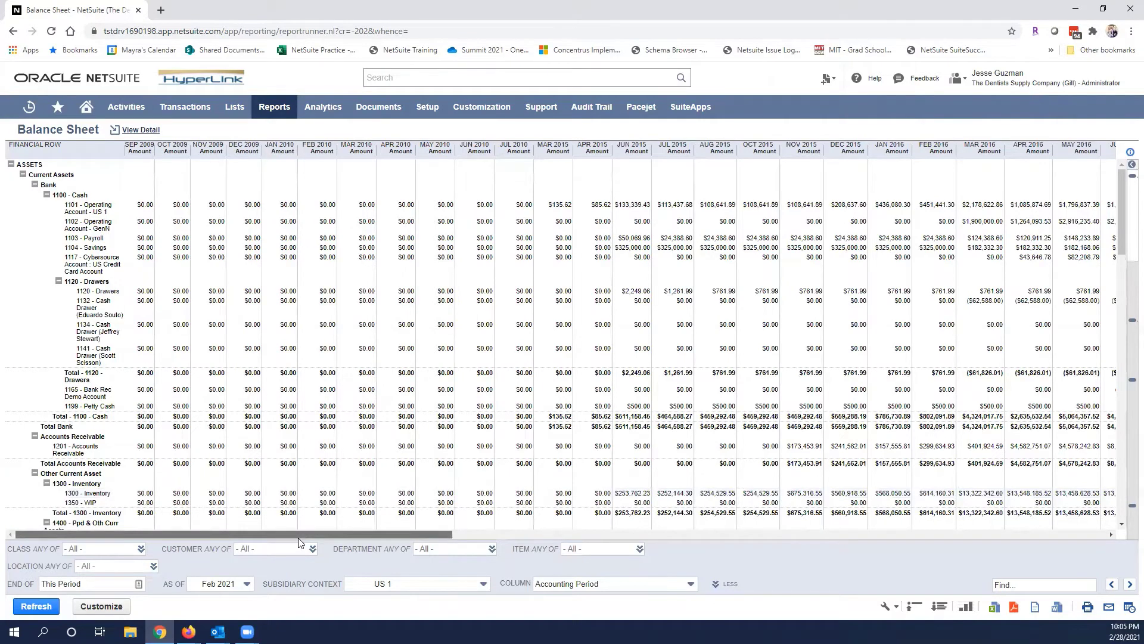
drag(312, 534, 74, 530)
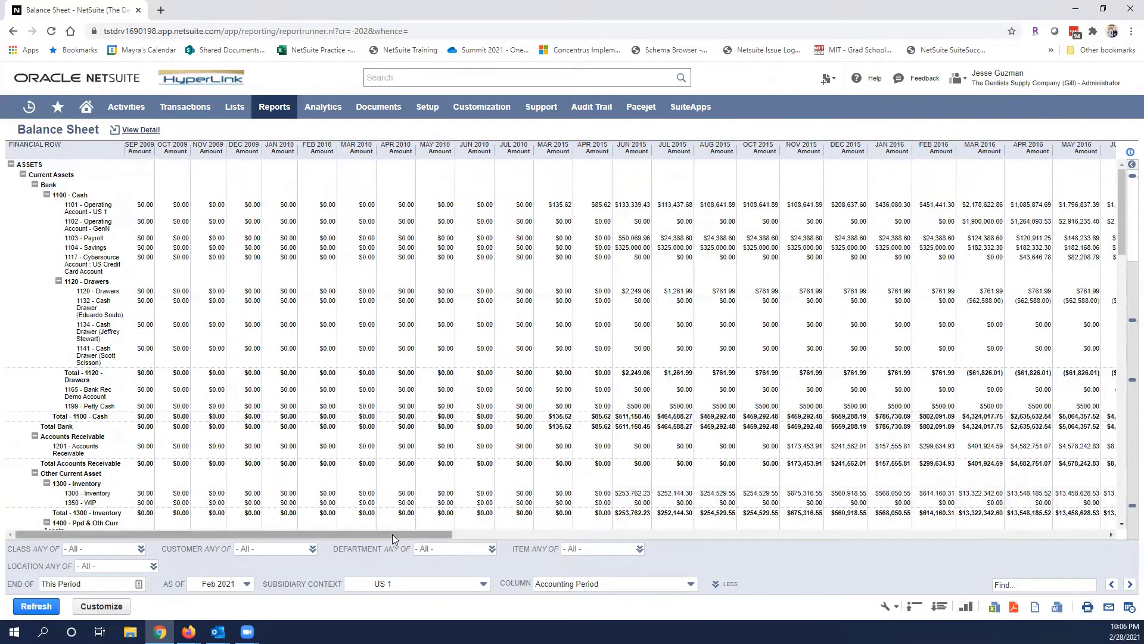
drag(392, 534, 1088, 492)
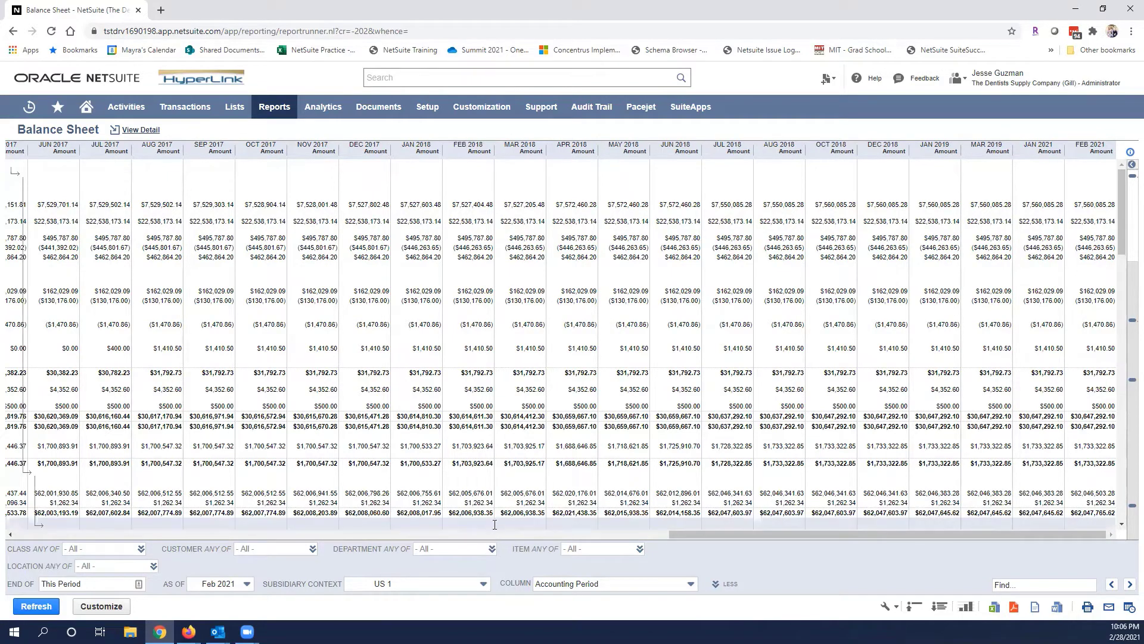
Step: Customize the Balance Sheet and rename it to 'Balance Sheet - with Date Filter' on the Filters step
click(102, 606)
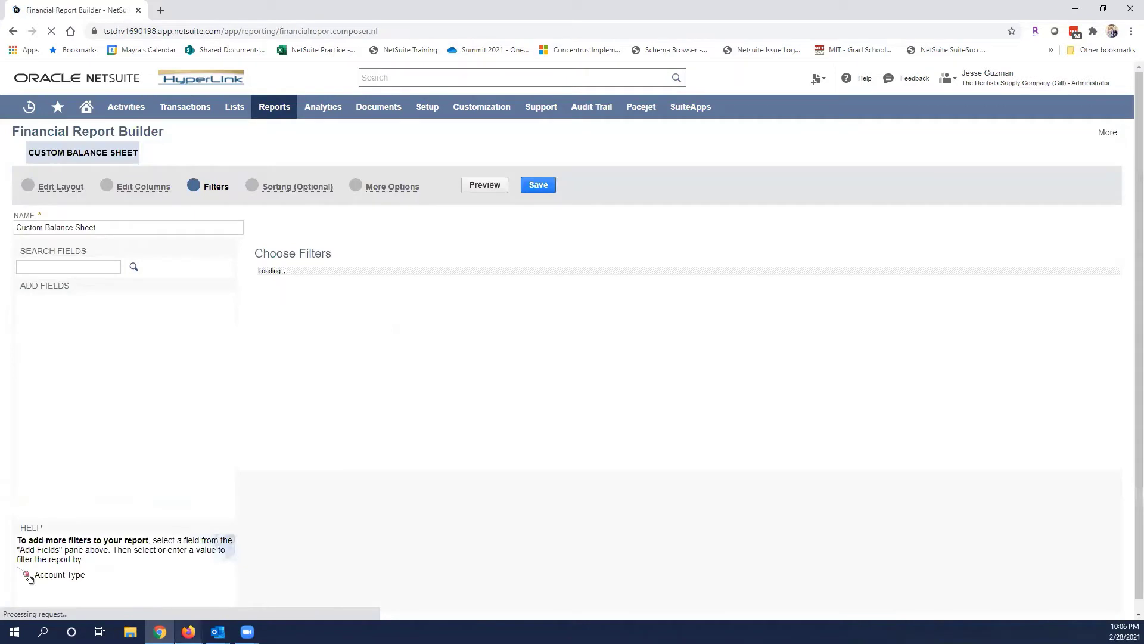
mouse_move(188, 632)
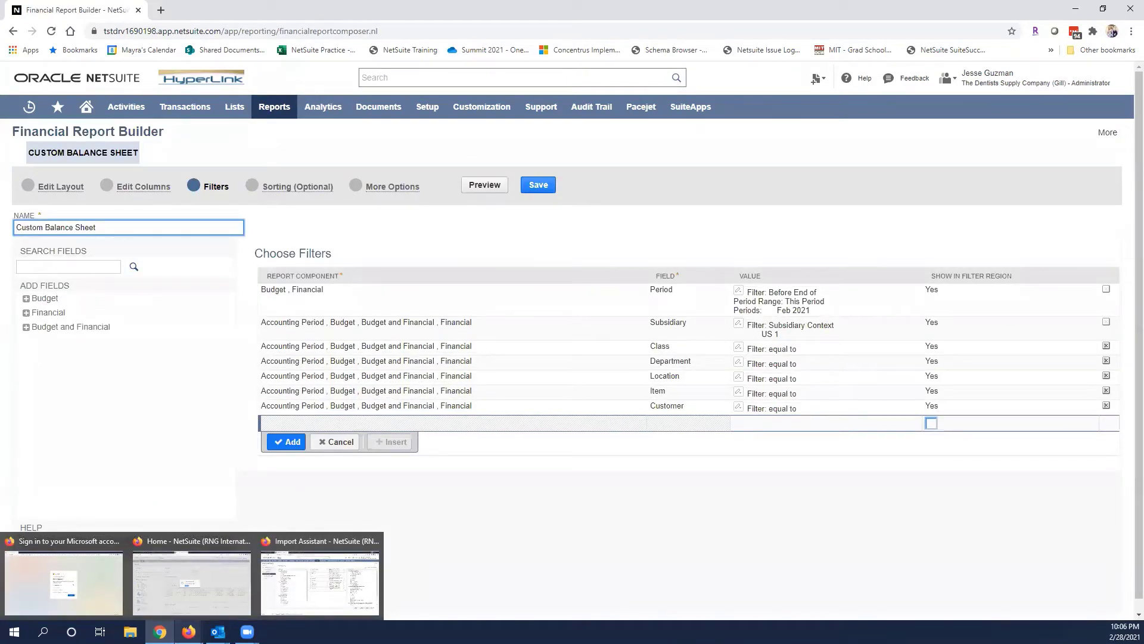
double_click(46, 228)
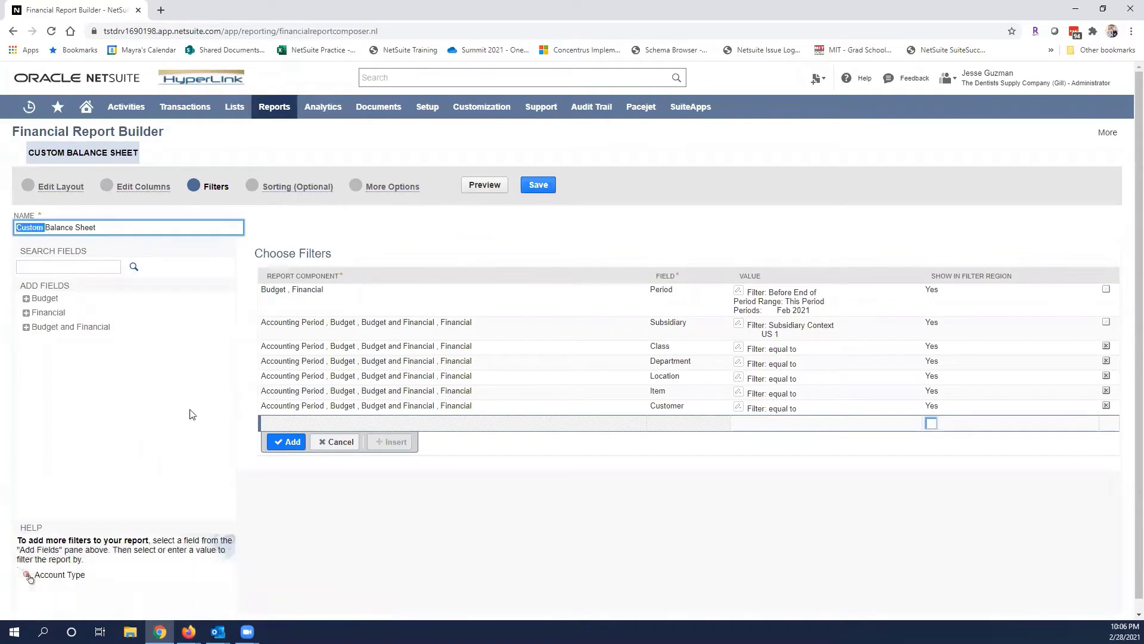
key(BackSpace)
key(End)
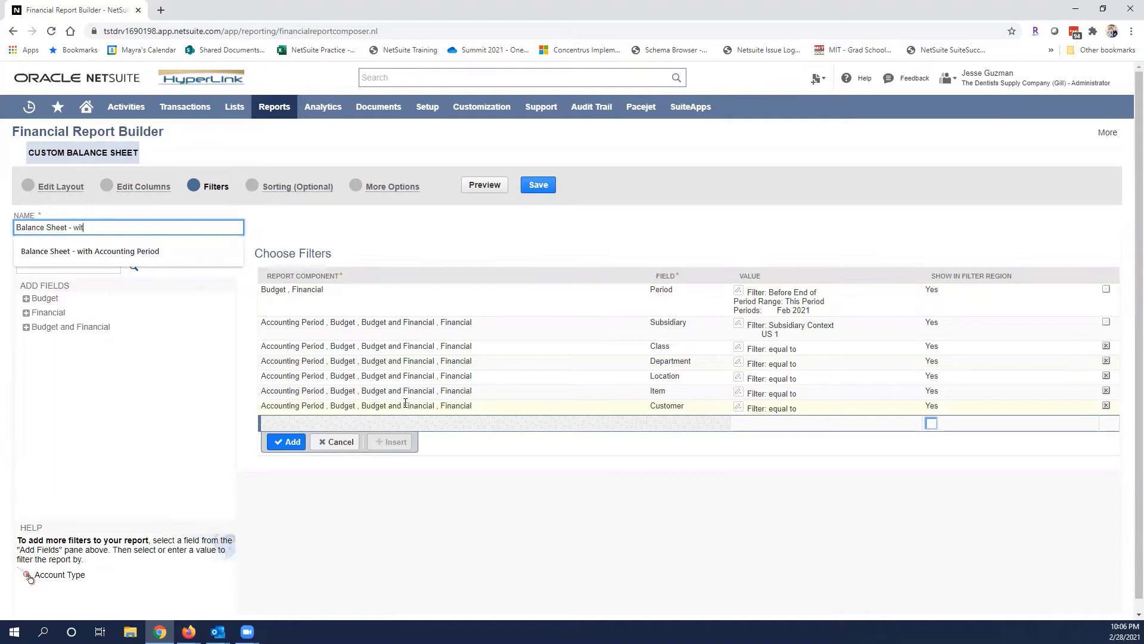
text(- with Date Filter)
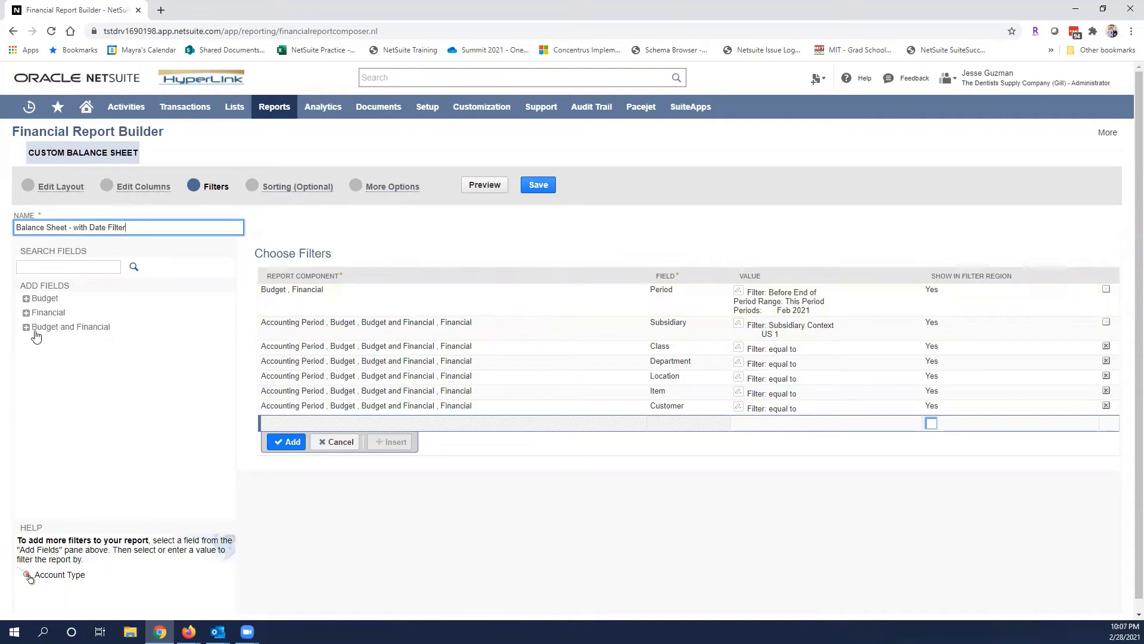
Step: Expand the Financial fields under Add Fields and add a new filter row, picking Date then Email
click(26, 314)
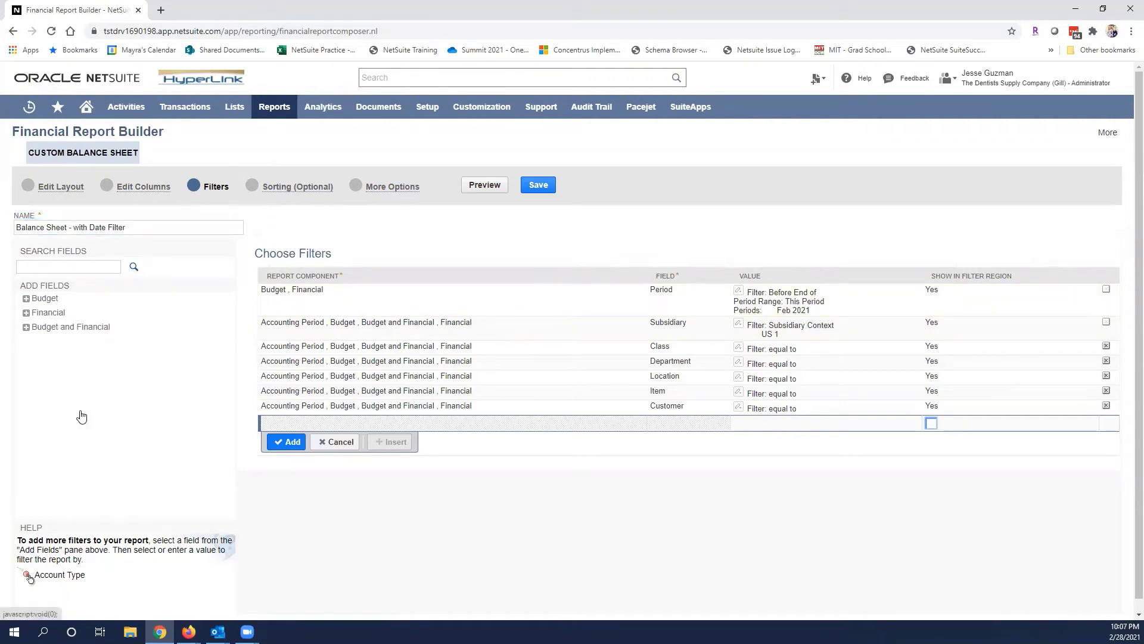
scroll(81, 411, down, 10)
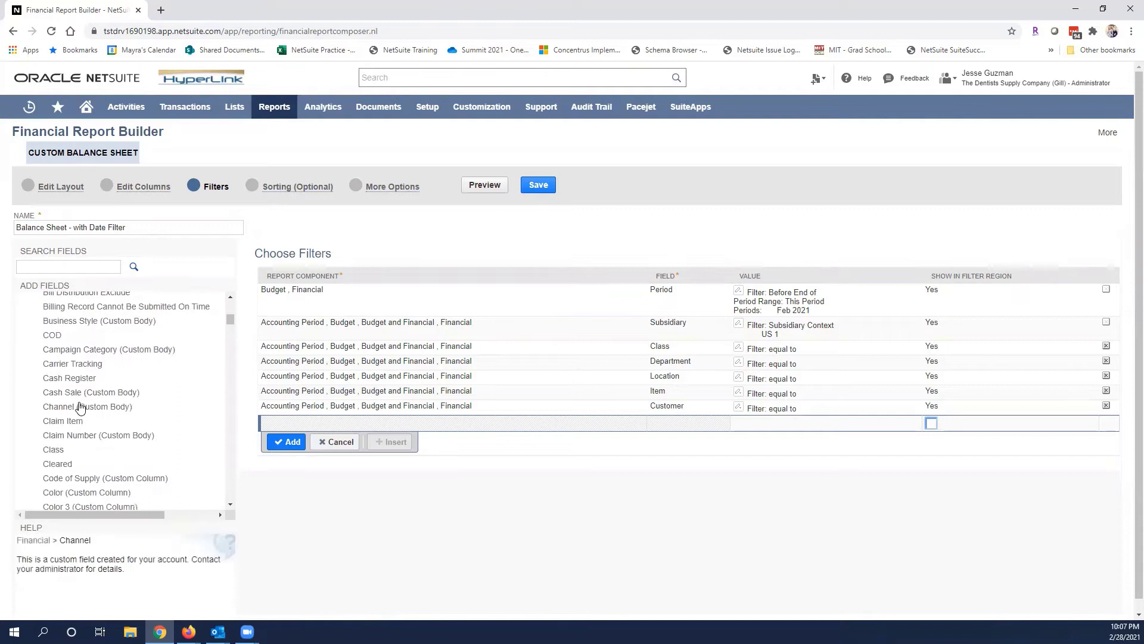
scroll(78, 417, down, 5)
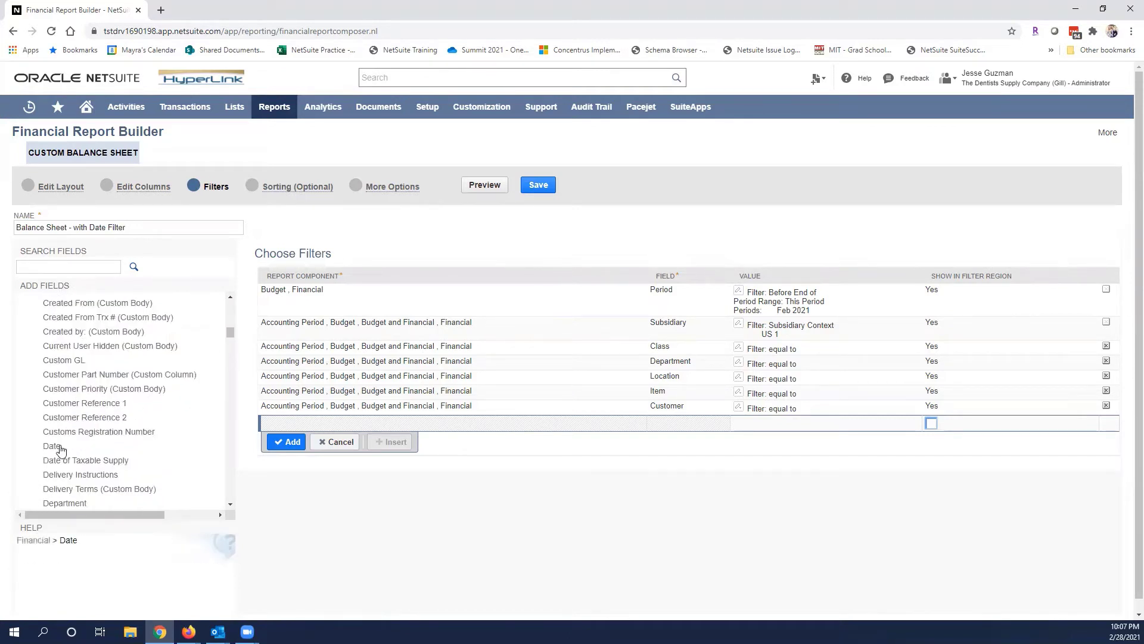
click(54, 446)
click(55, 456)
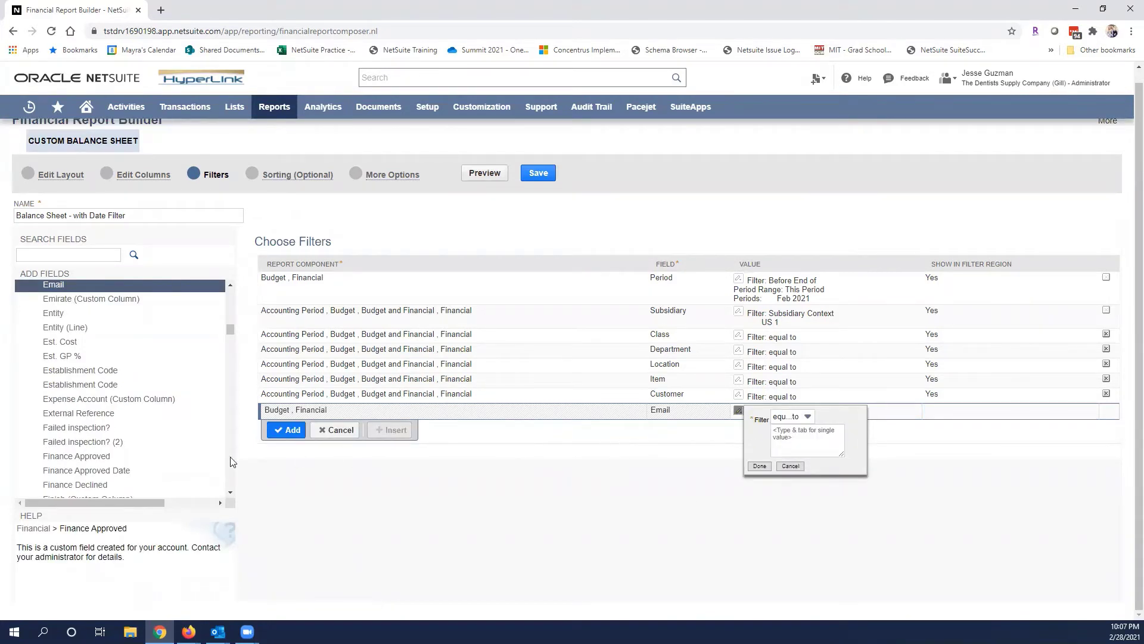
scroll(129, 427, up, 2)
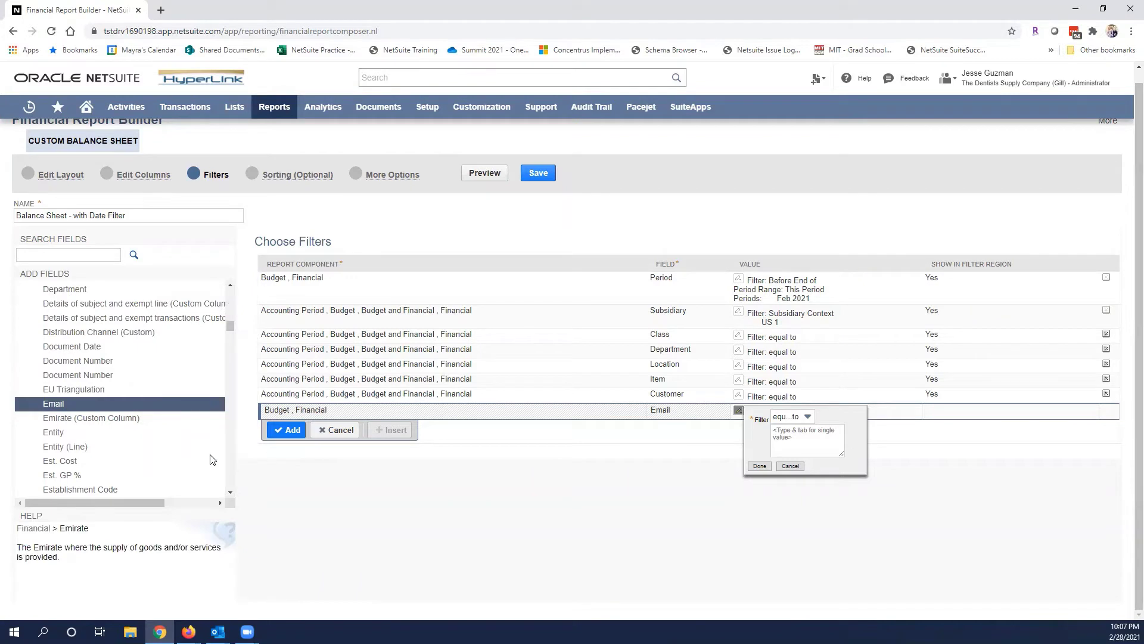
scroll(95, 424, up, 3)
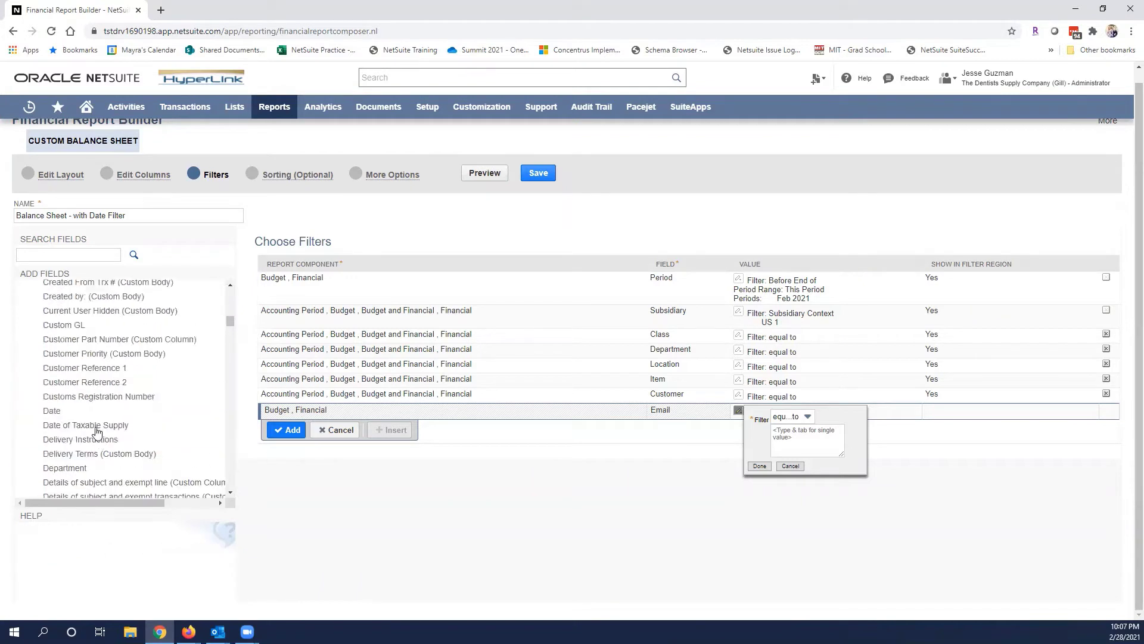
Step: Make the filter Date between 1/1/2017 and 12/31/2017, then reopen the row for editing
click(57, 413)
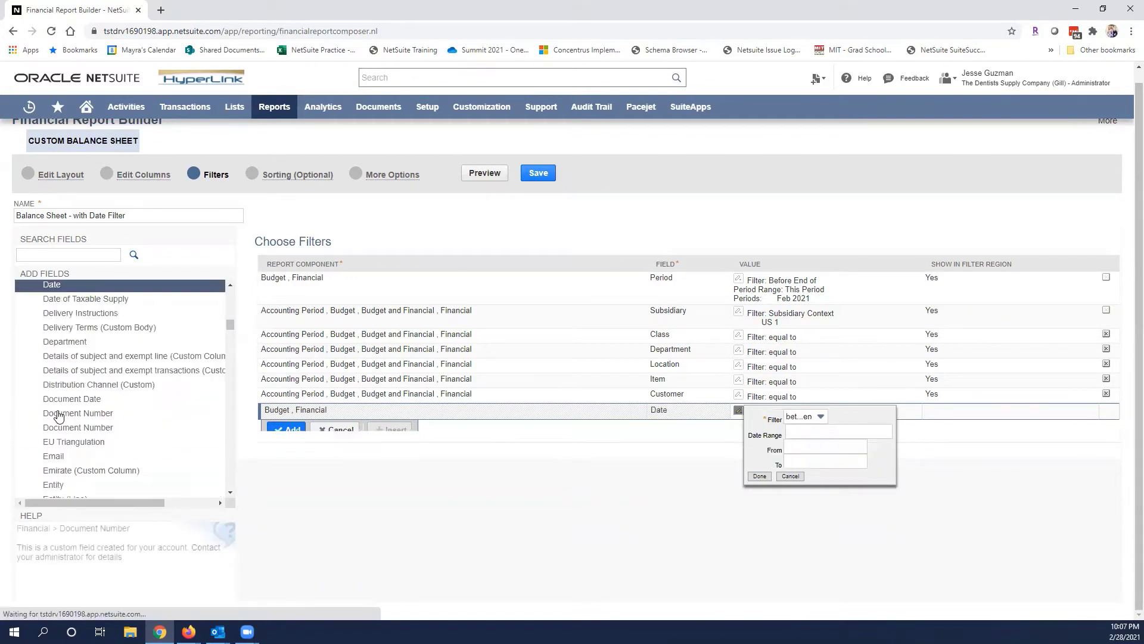
click(799, 417)
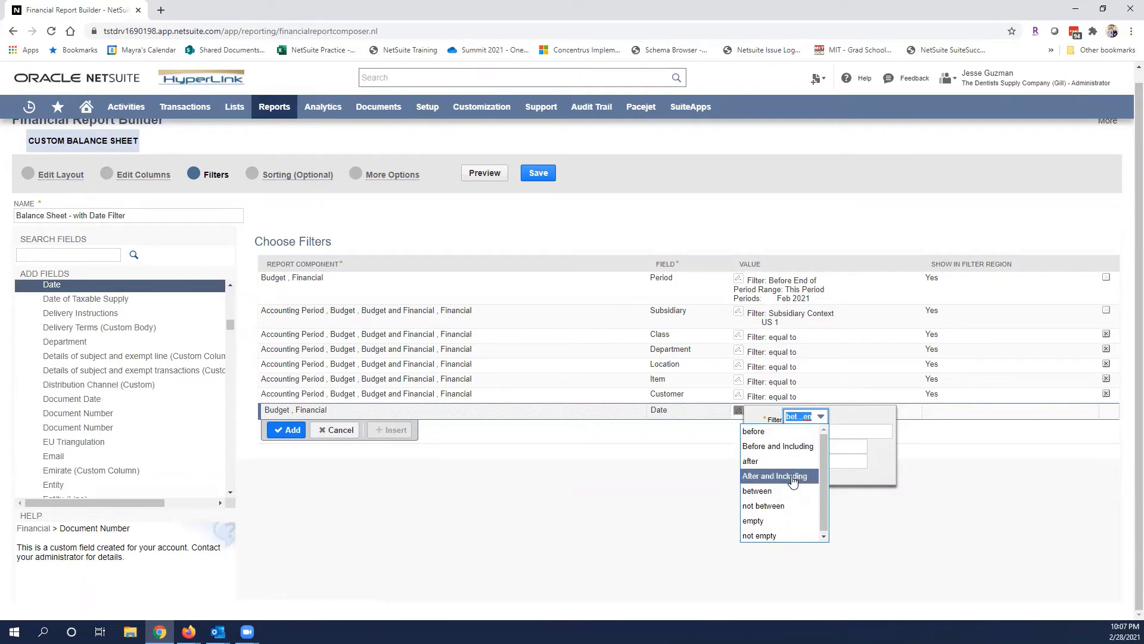
click(778, 491)
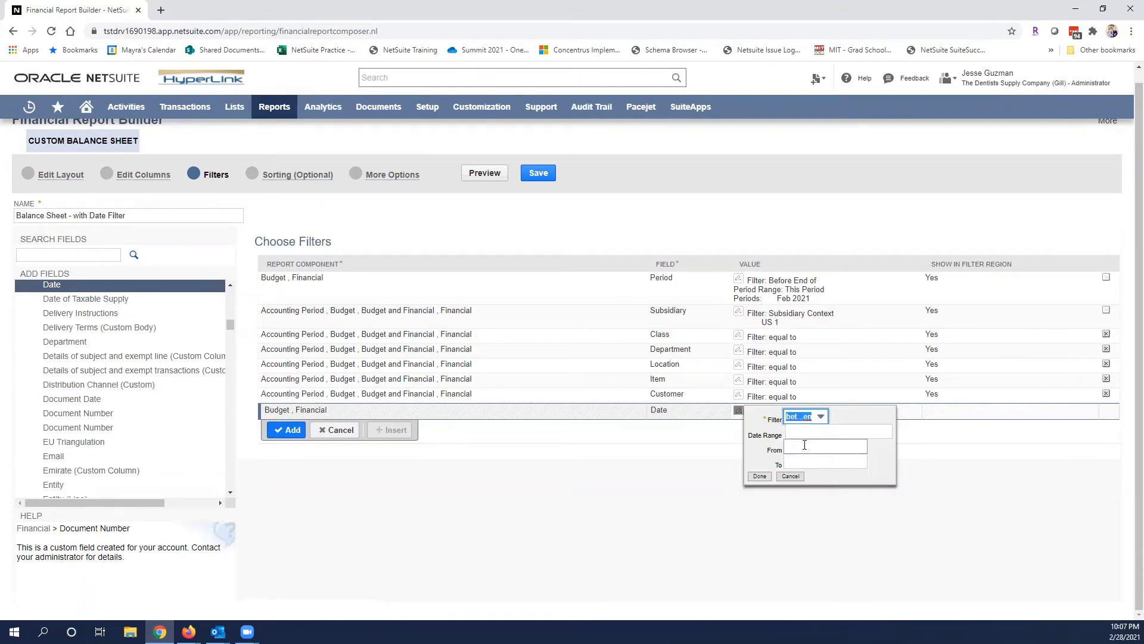
click(805, 445)
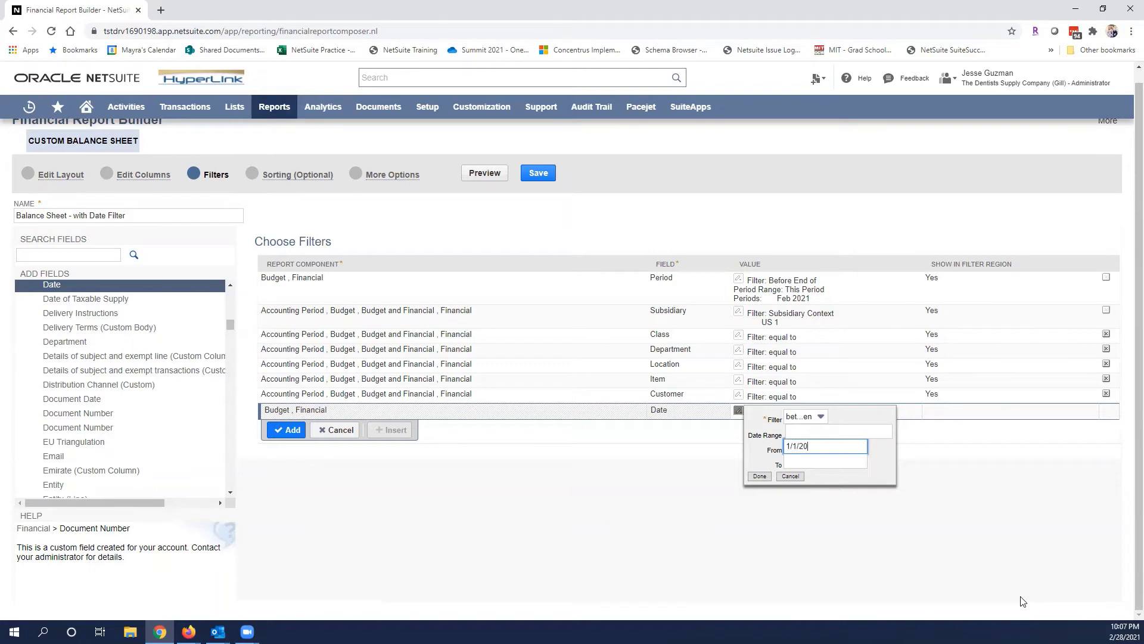
key(Tab)
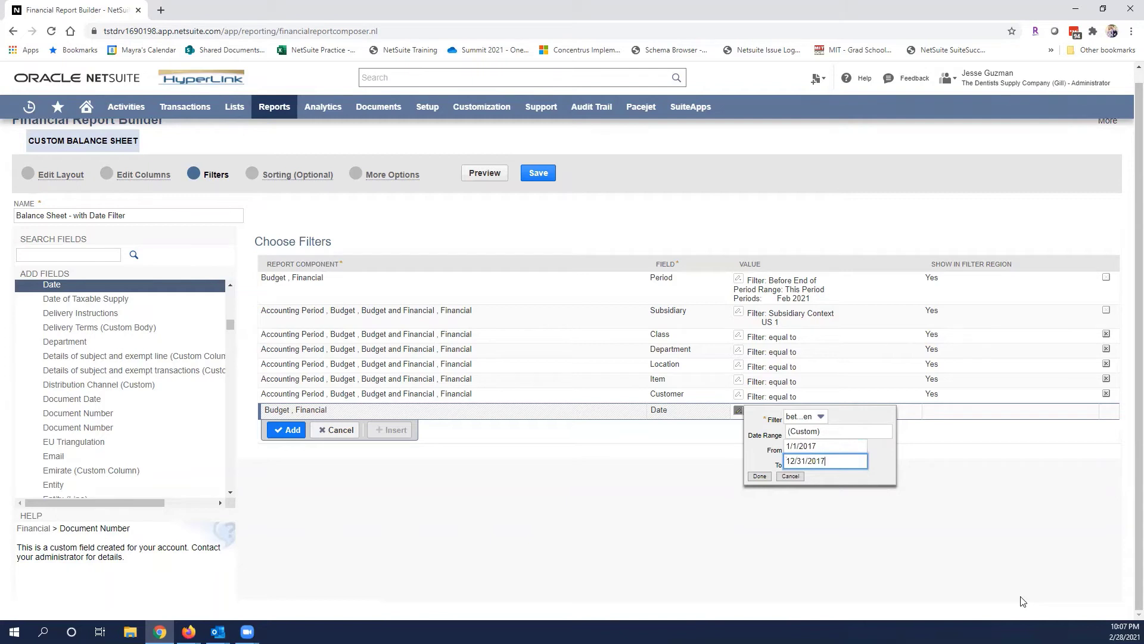
click(760, 477)
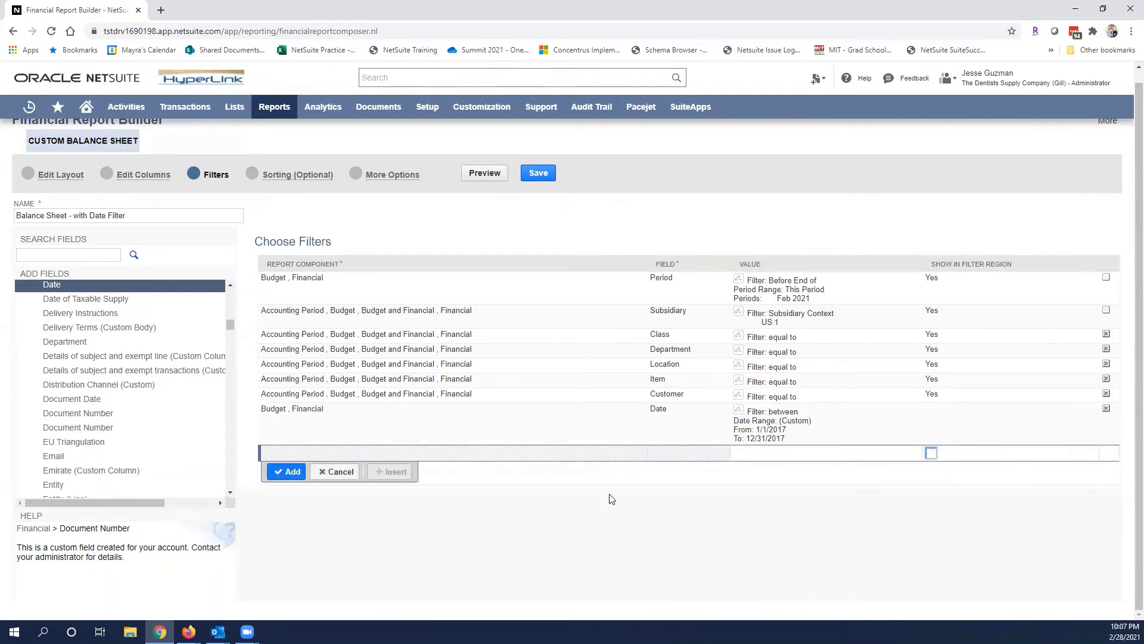
click(928, 427)
Step: Set the Date filter to show in the filter region and commit the row
click(931, 412)
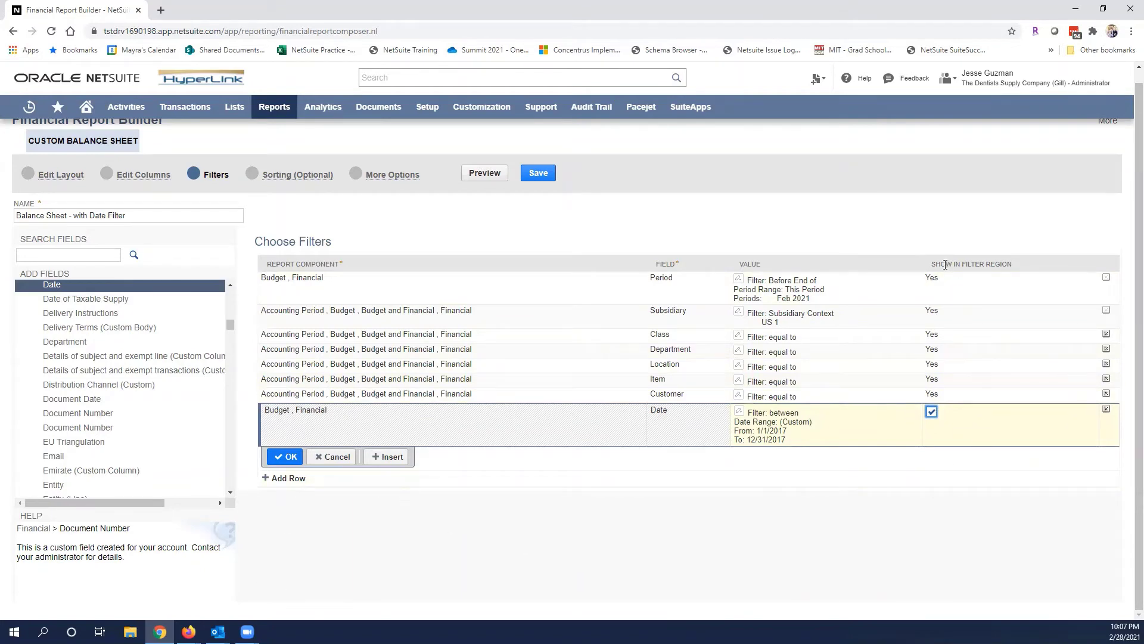
drag(935, 268, 1009, 280)
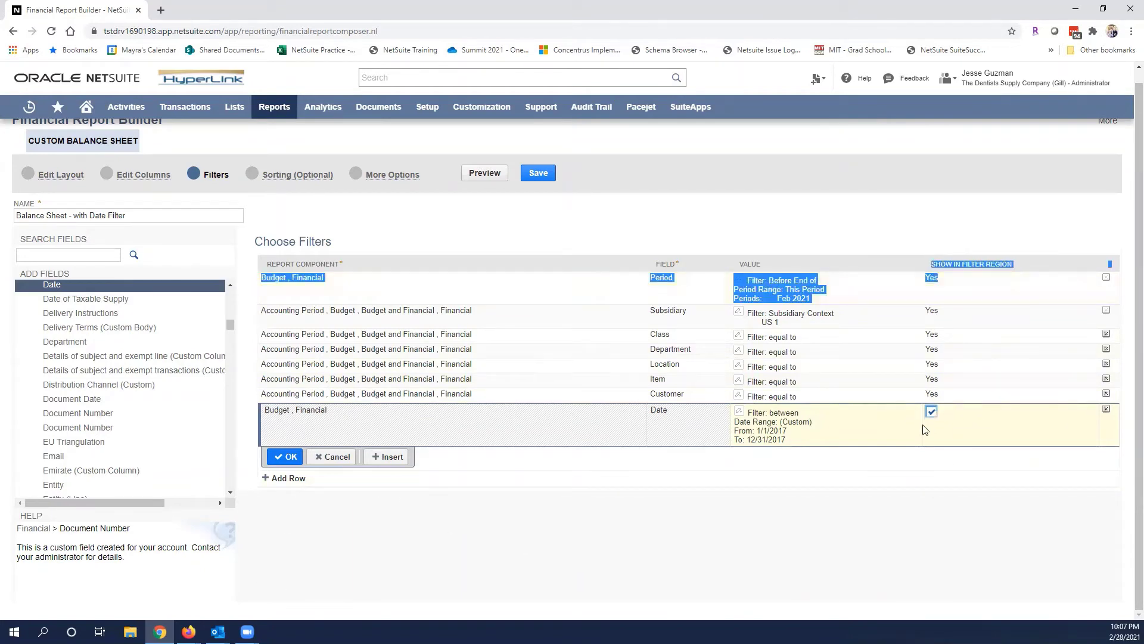
click(290, 458)
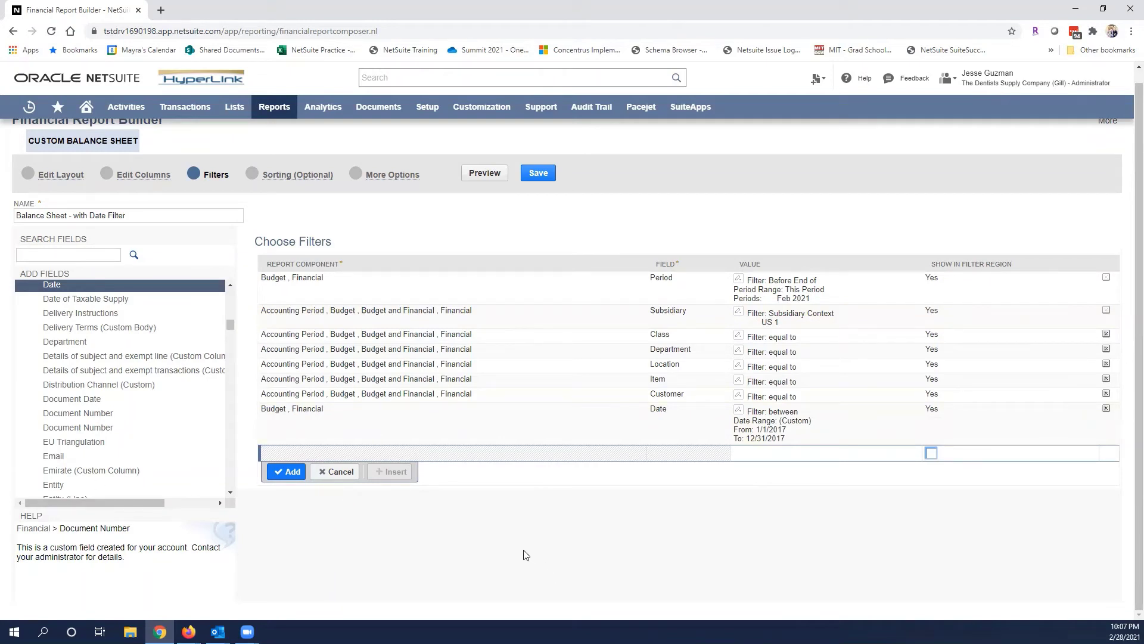
Step: Save the report, then change the date range end to 12/31/2018 and refresh
click(538, 172)
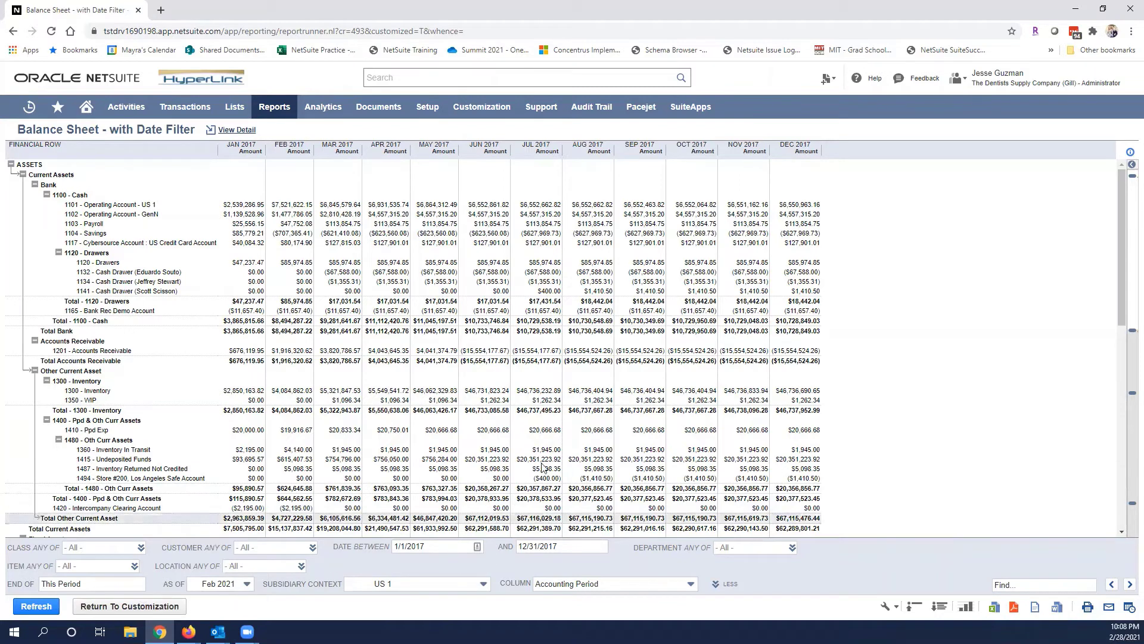
click(576, 548)
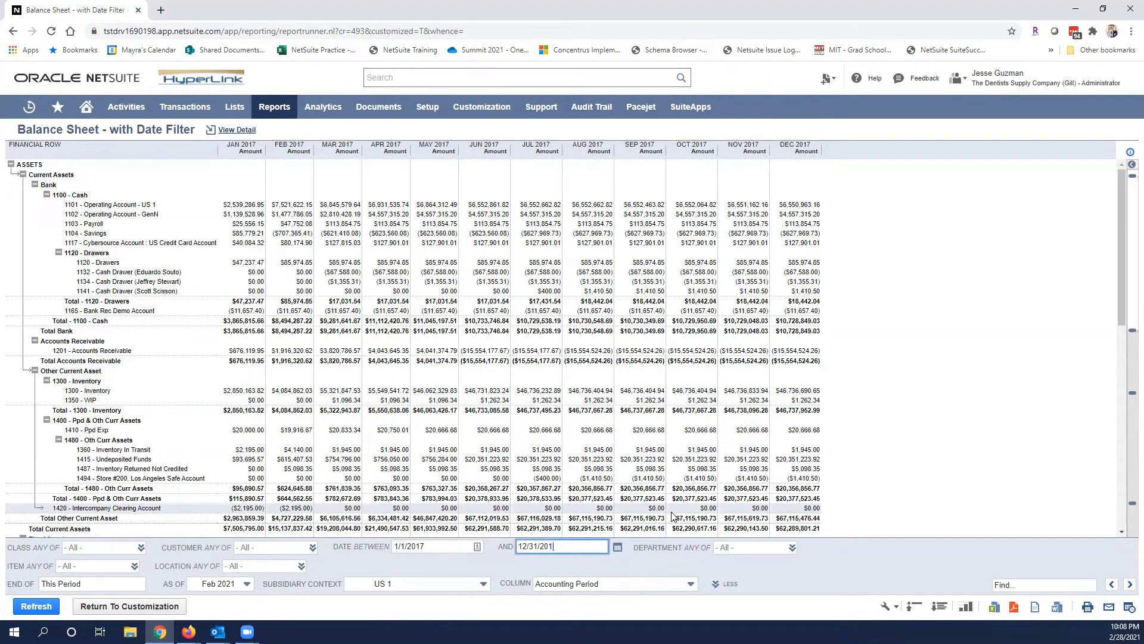
click(37, 606)
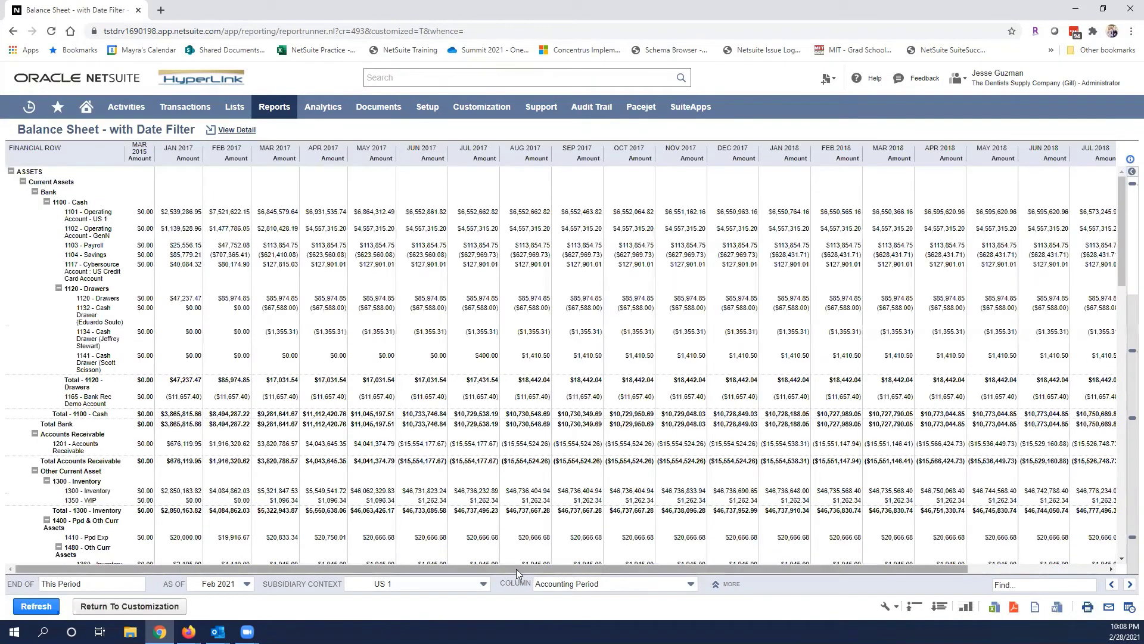
Step: Expand the extra filters, including Date Between, and set the As Of period to Dec 2019
drag(516, 569, 341, 590)
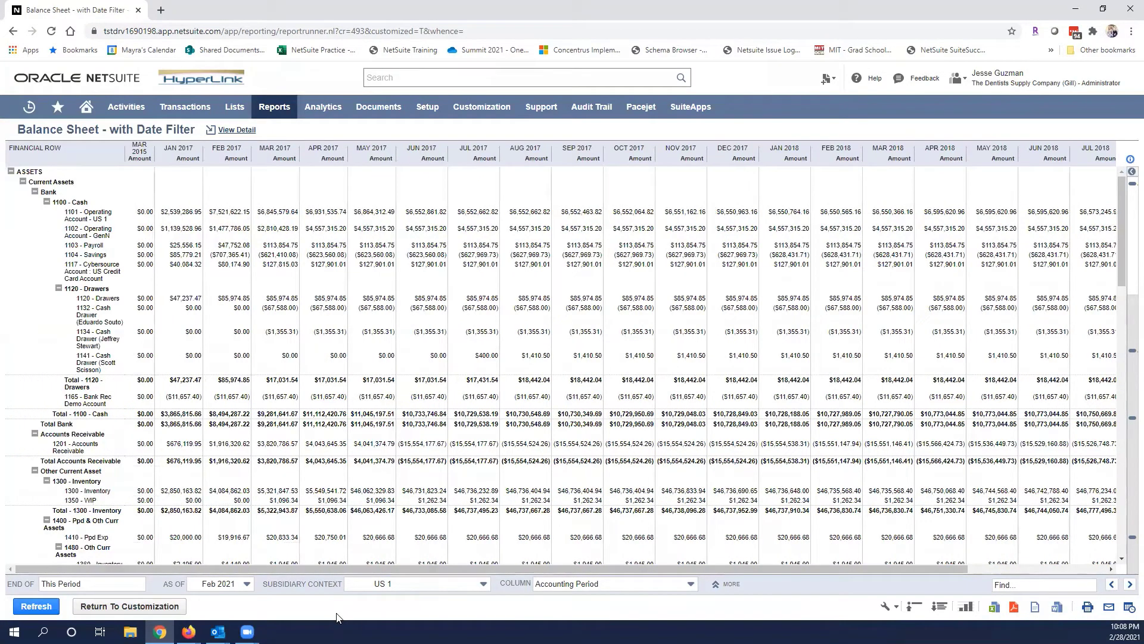
click(731, 583)
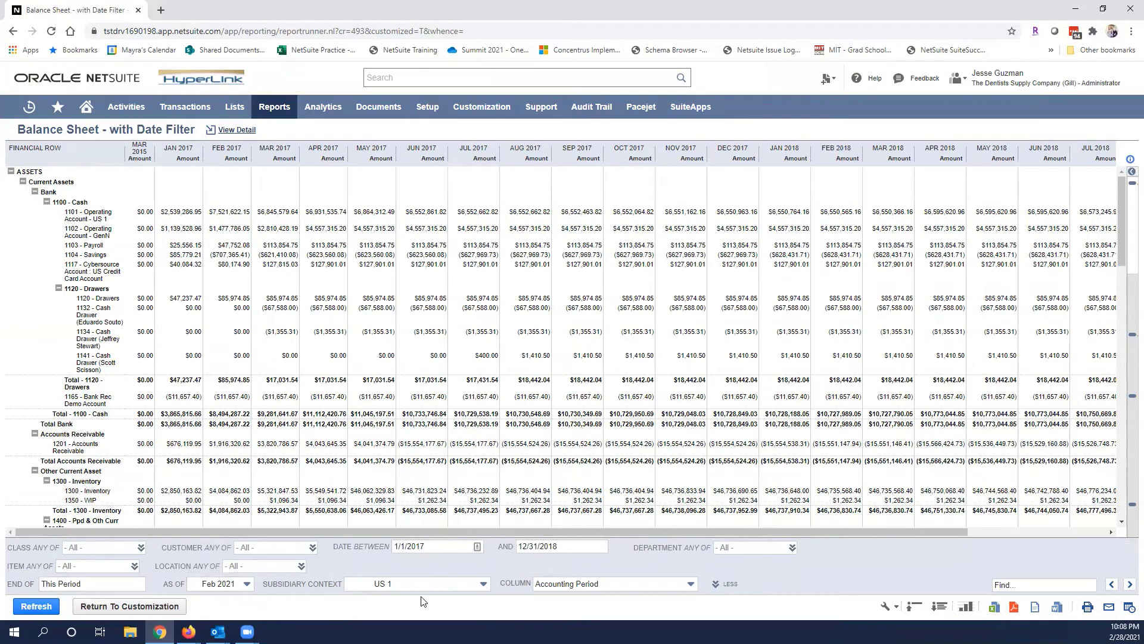
click(206, 583)
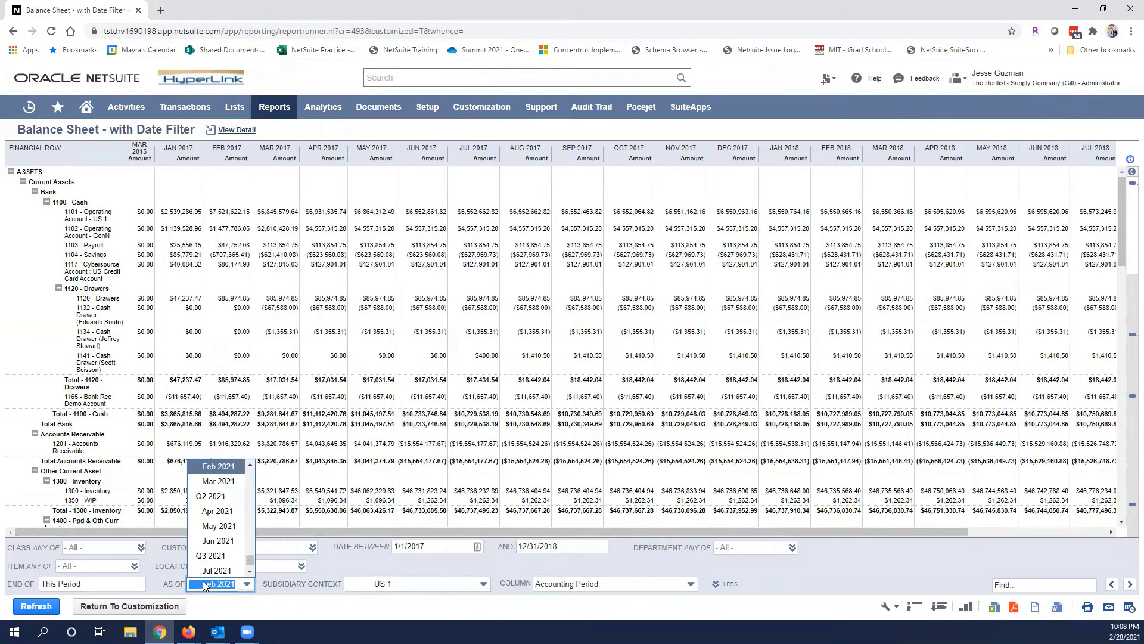
scroll(225, 546, up, 7)
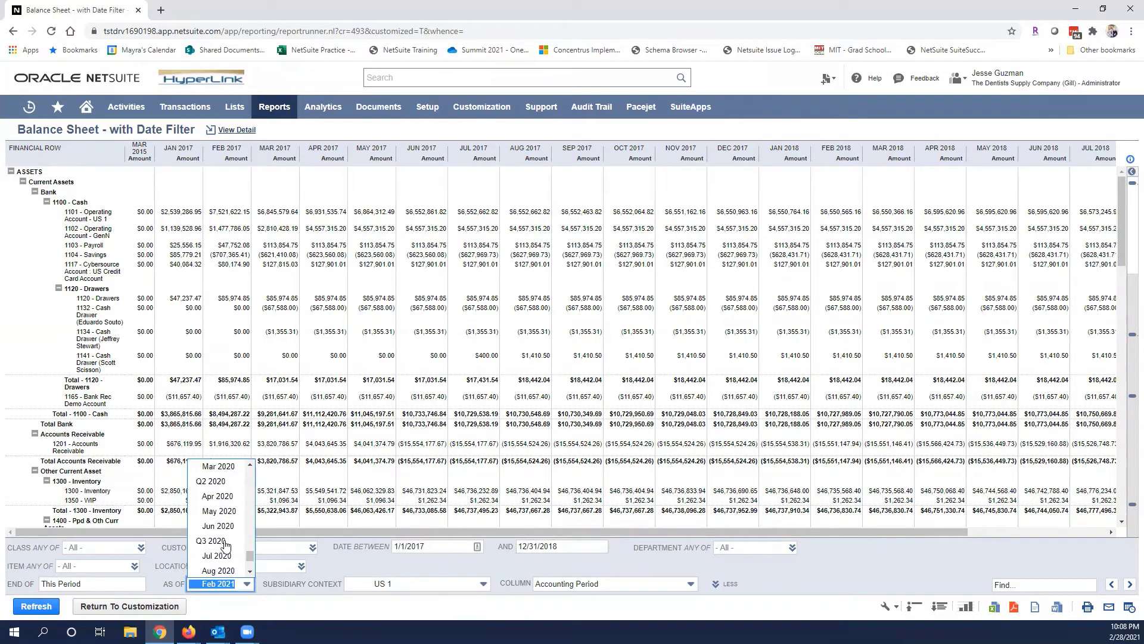
scroll(225, 545, up, 3)
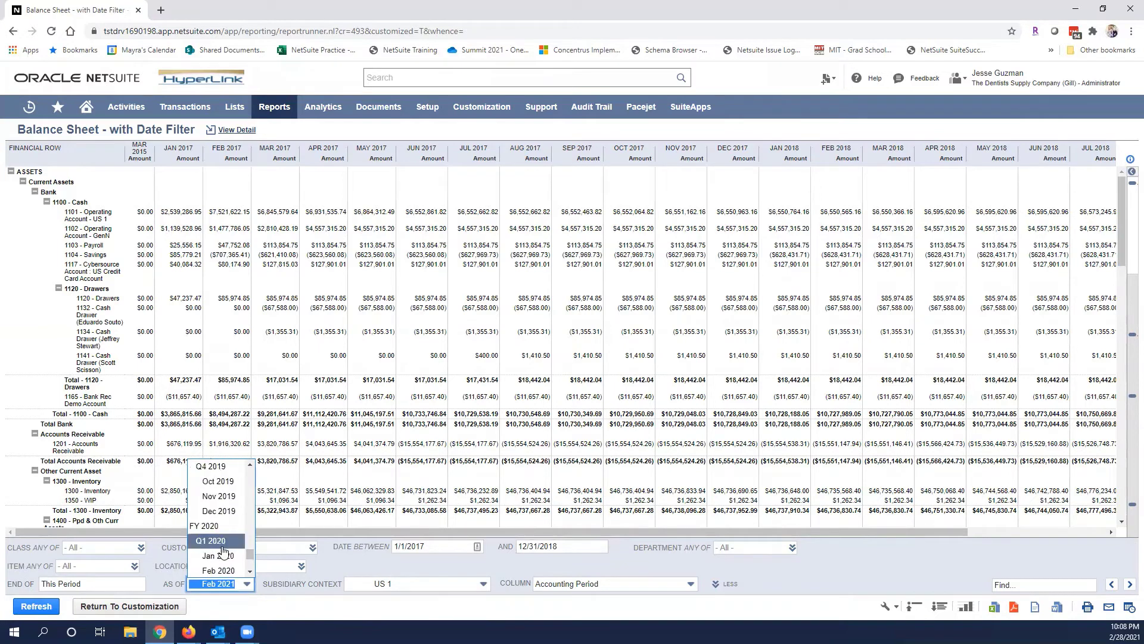
click(231, 514)
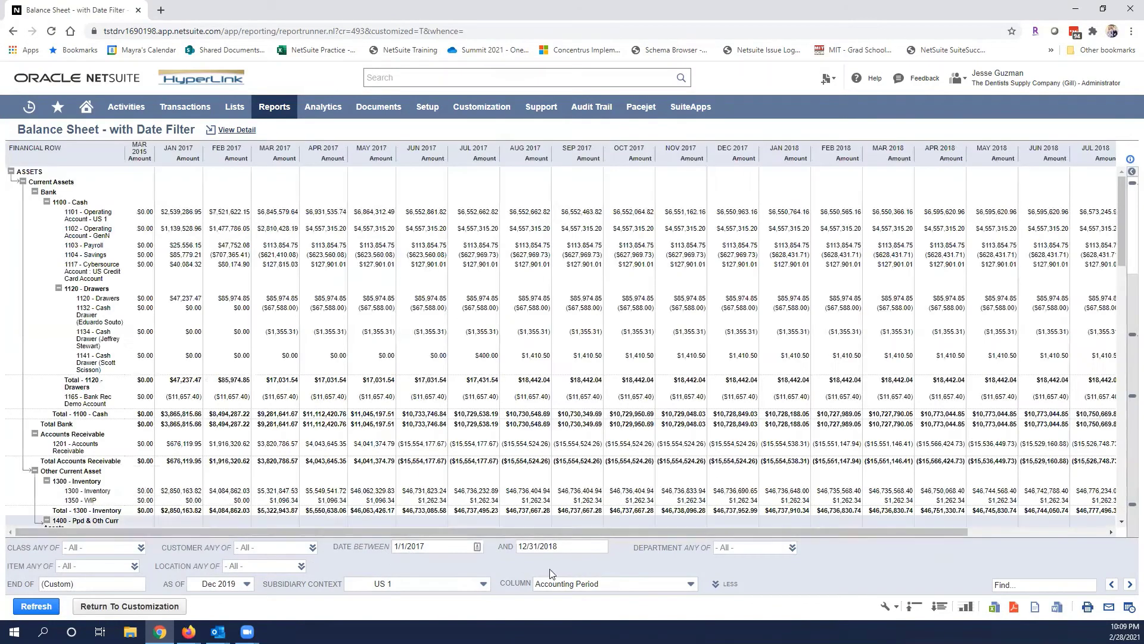
Step: Check the 12/31/2018 end date and change the As Of period to Dec 2017
drag(490, 527, 912, 551)
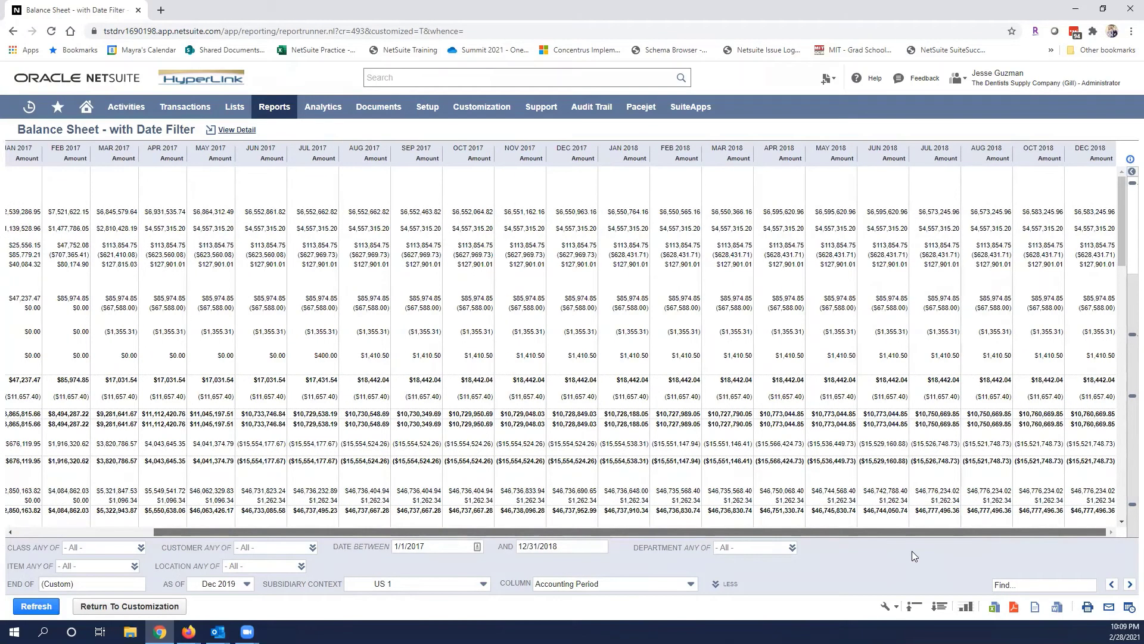
drag(351, 522, 234, 520)
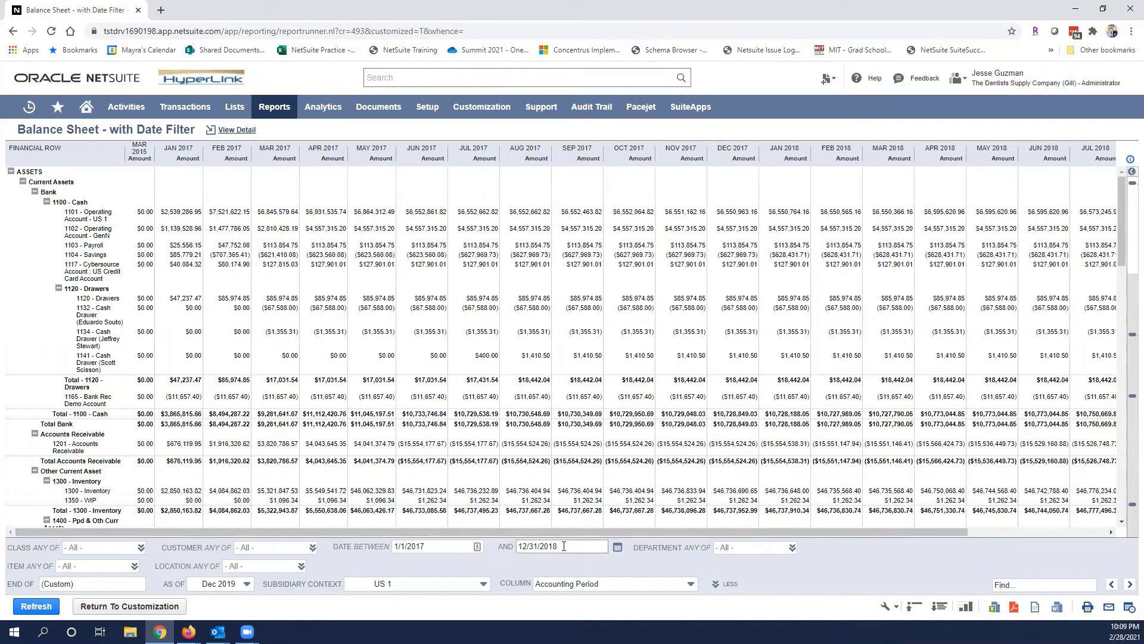
click(563, 546)
click(219, 583)
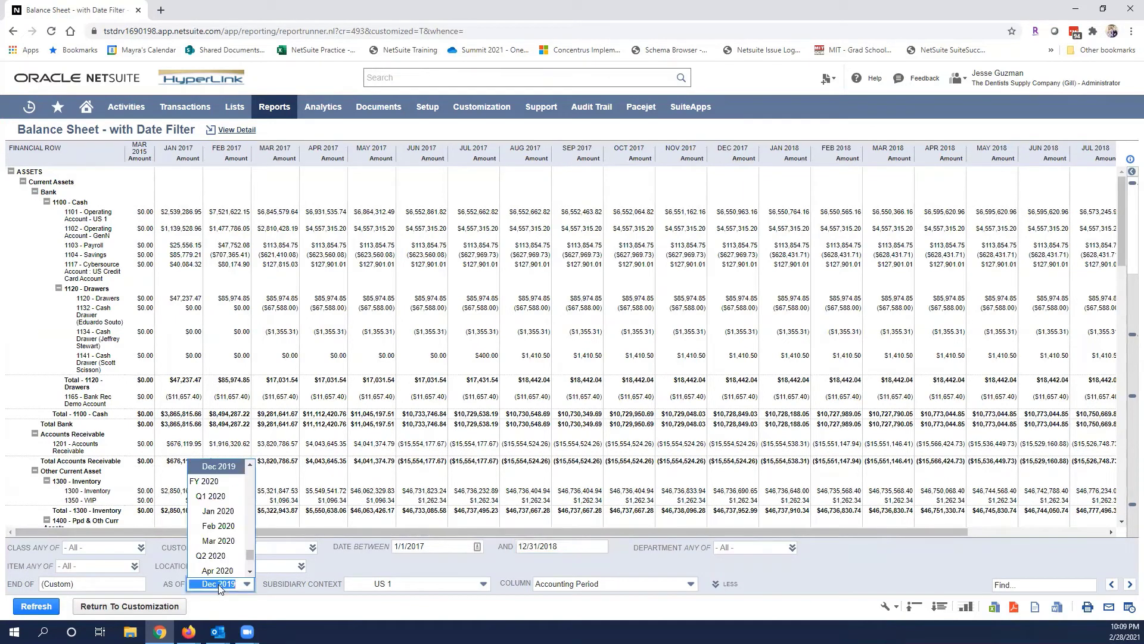
scroll(231, 541, up, 5)
scroll(232, 541, up, 9)
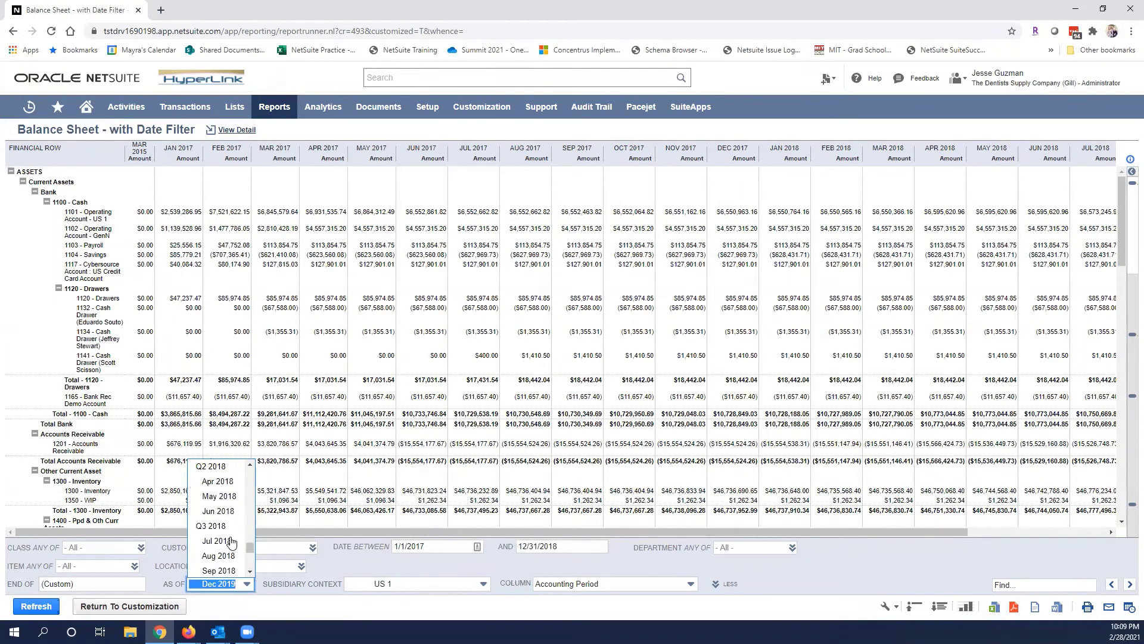
click(219, 556)
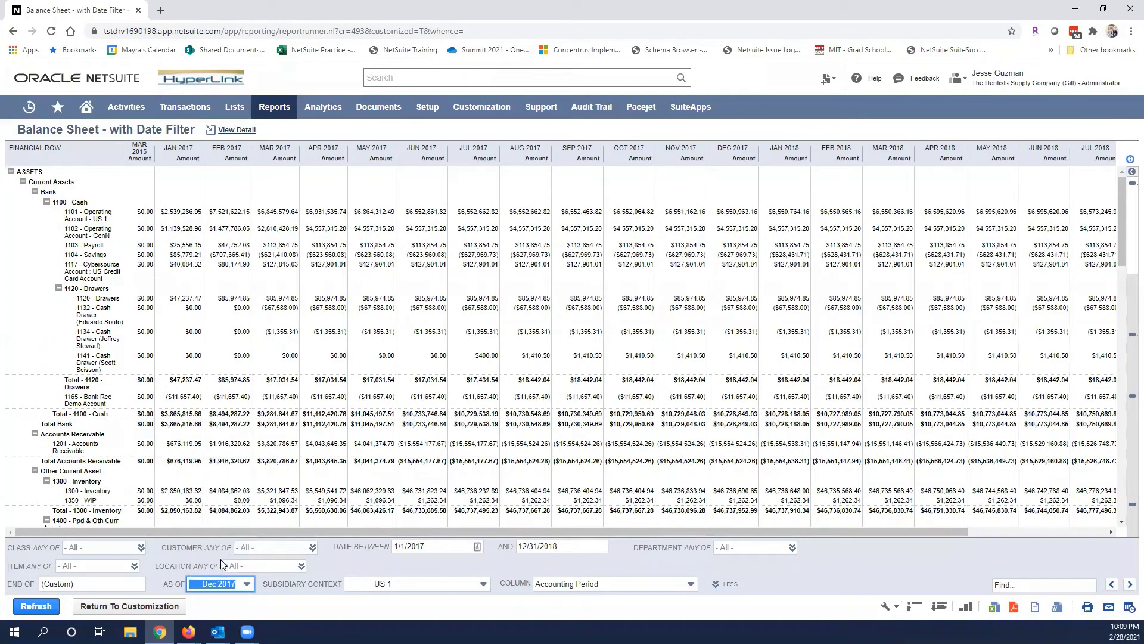
Step: Re-run the Balance Sheet as of Dec 2017, then switch the As Of period to Feb 2021
click(39, 609)
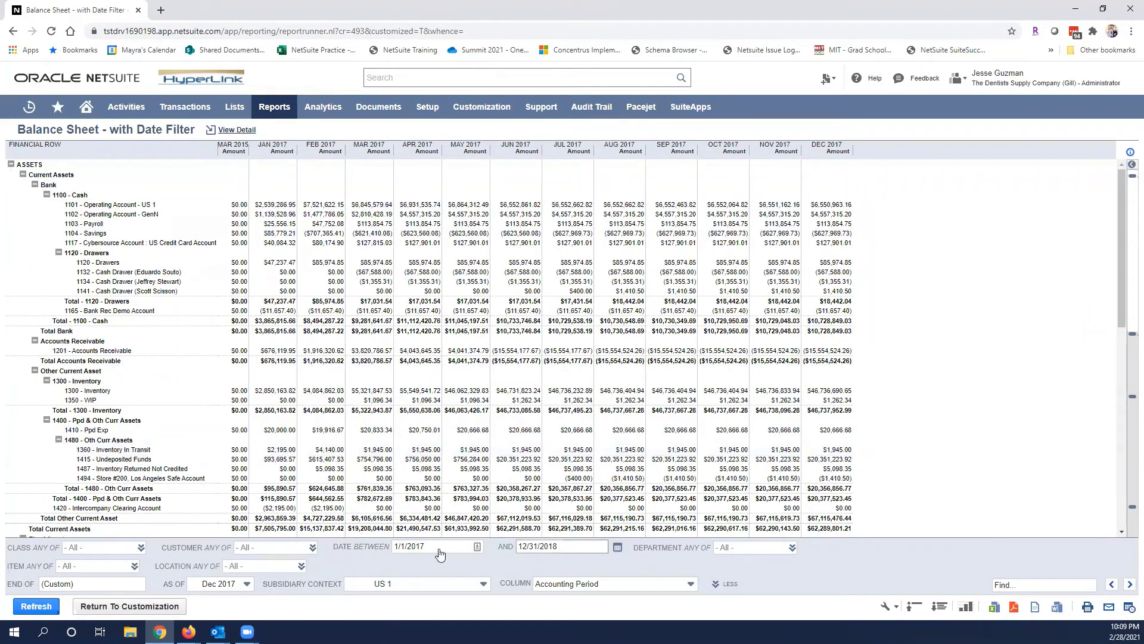
click(565, 544)
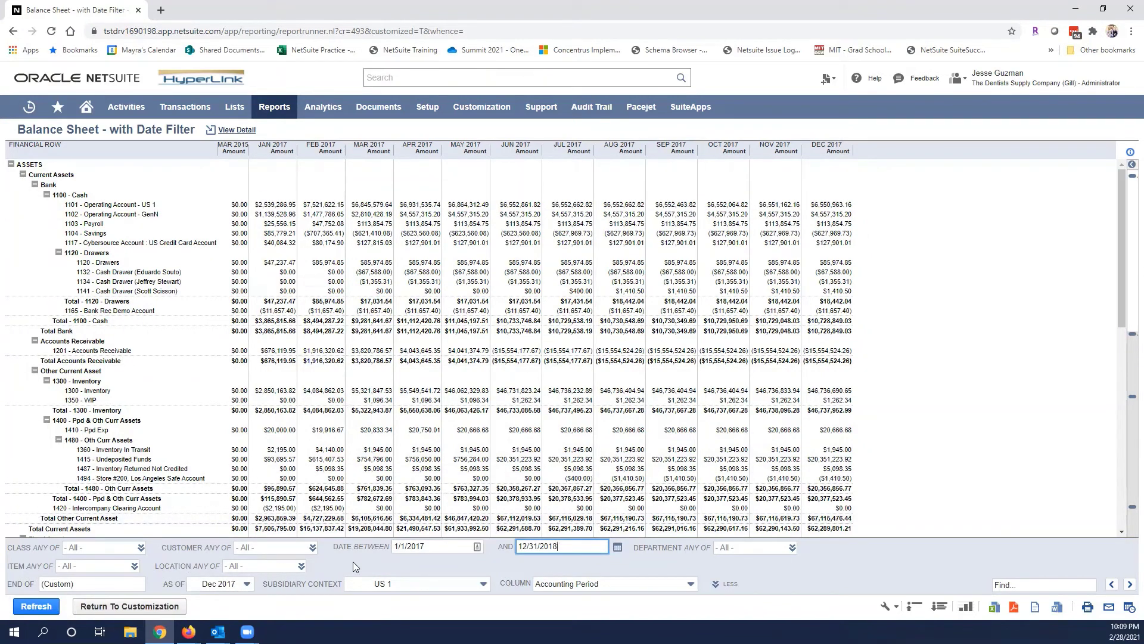
click(218, 583)
scroll(213, 555, down, 15)
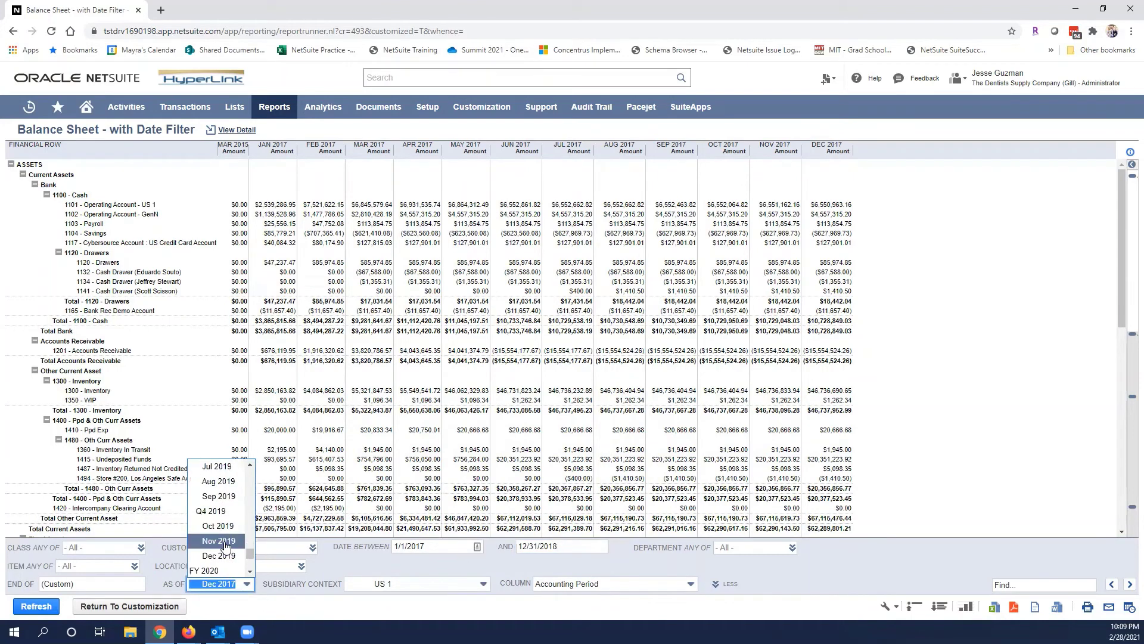
scroll(213, 555, down, 3)
scroll(214, 554, up, 3)
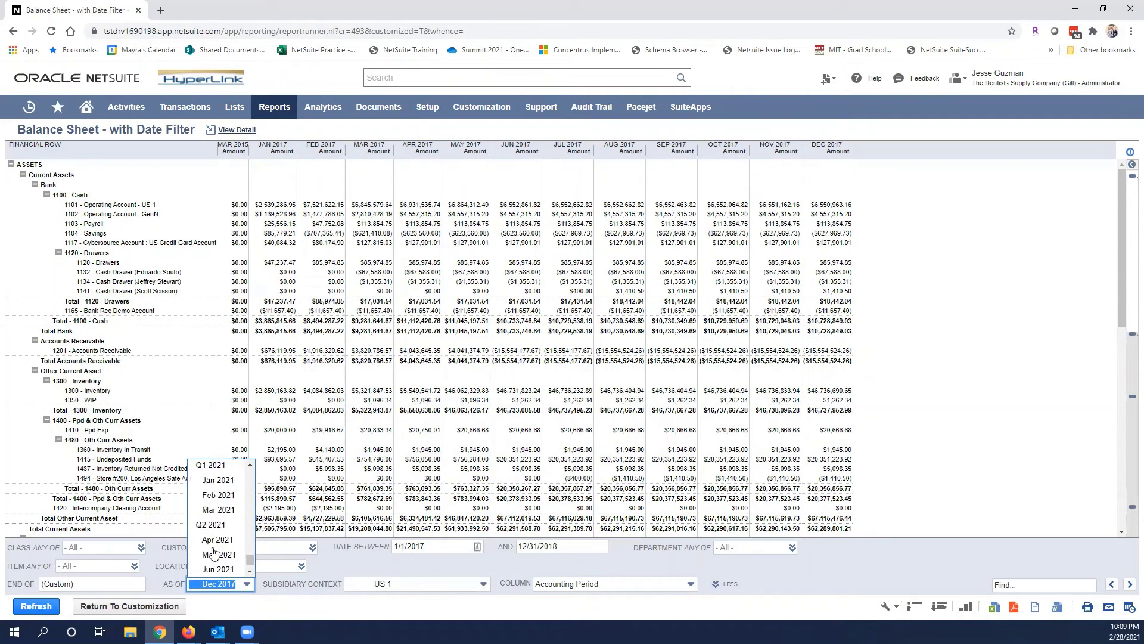
click(215, 554)
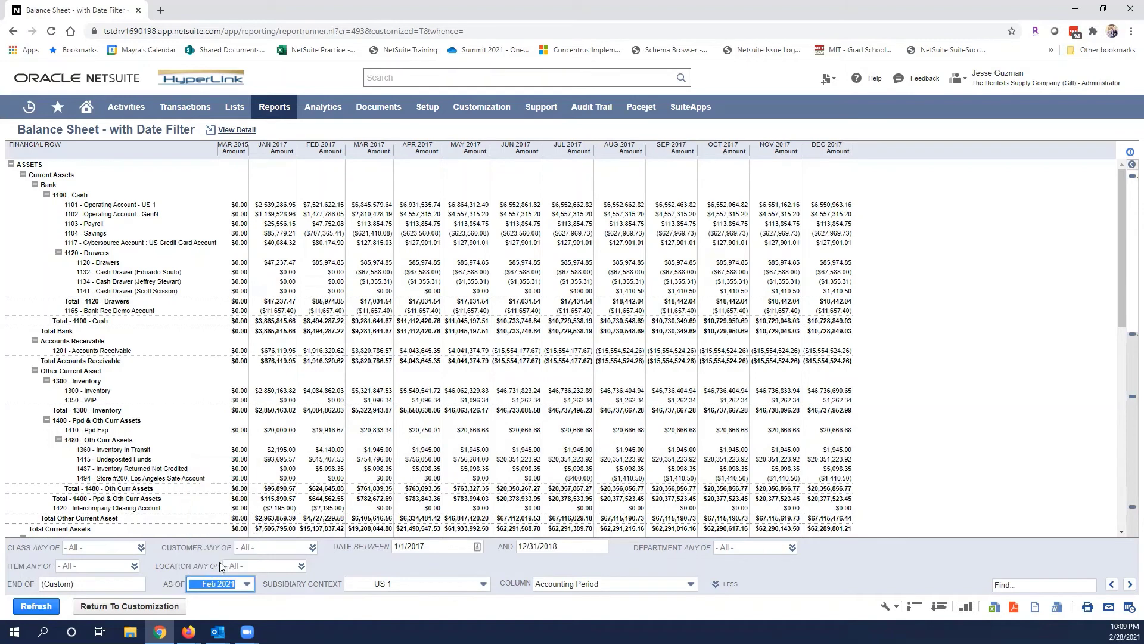
Step: Refresh the Balance Sheet as of Feb 2021 so monthly columns extend into 2018
click(46, 611)
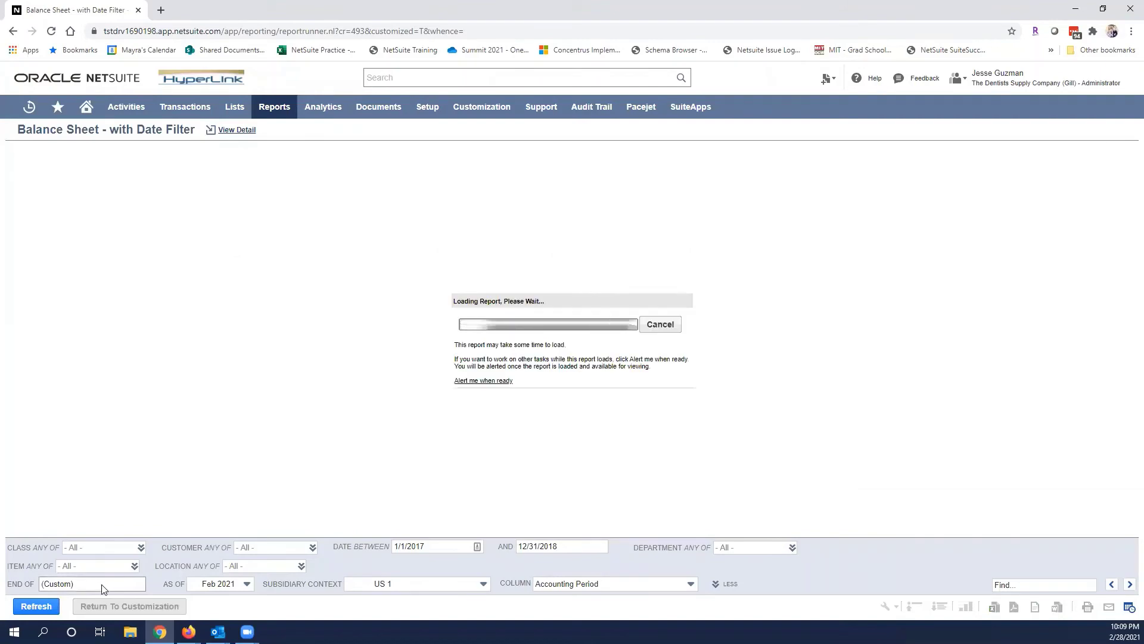
mouse_move(159, 630)
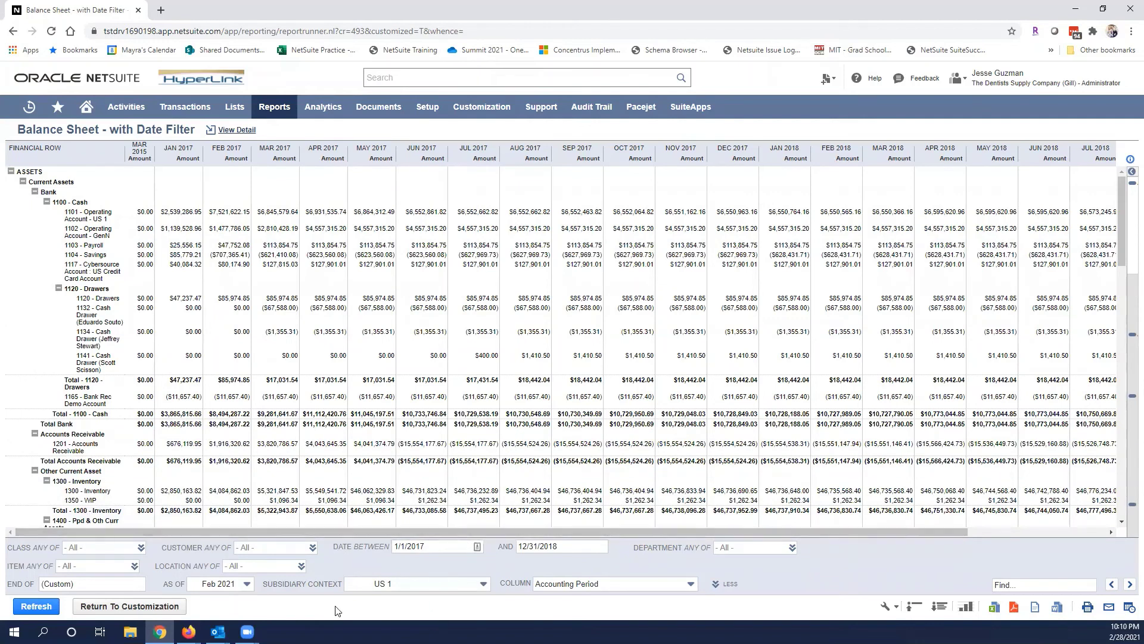
click(382, 587)
Step: Run the Balance Sheet with subsidiary context North America, which returns no data
scroll(411, 530, up, 3)
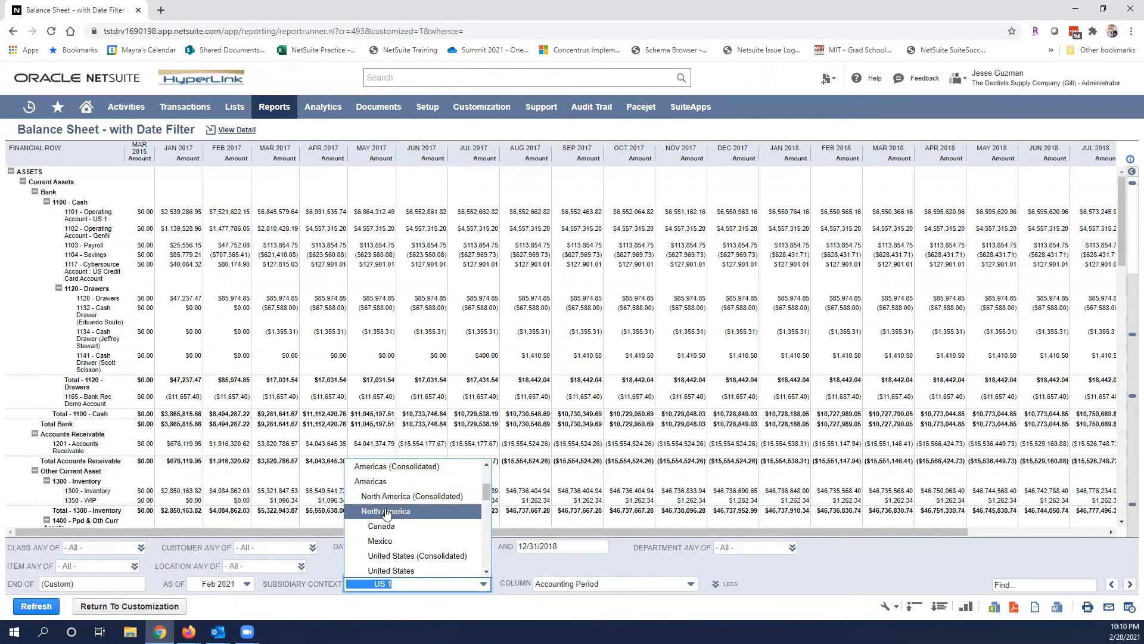
click(386, 510)
click(36, 607)
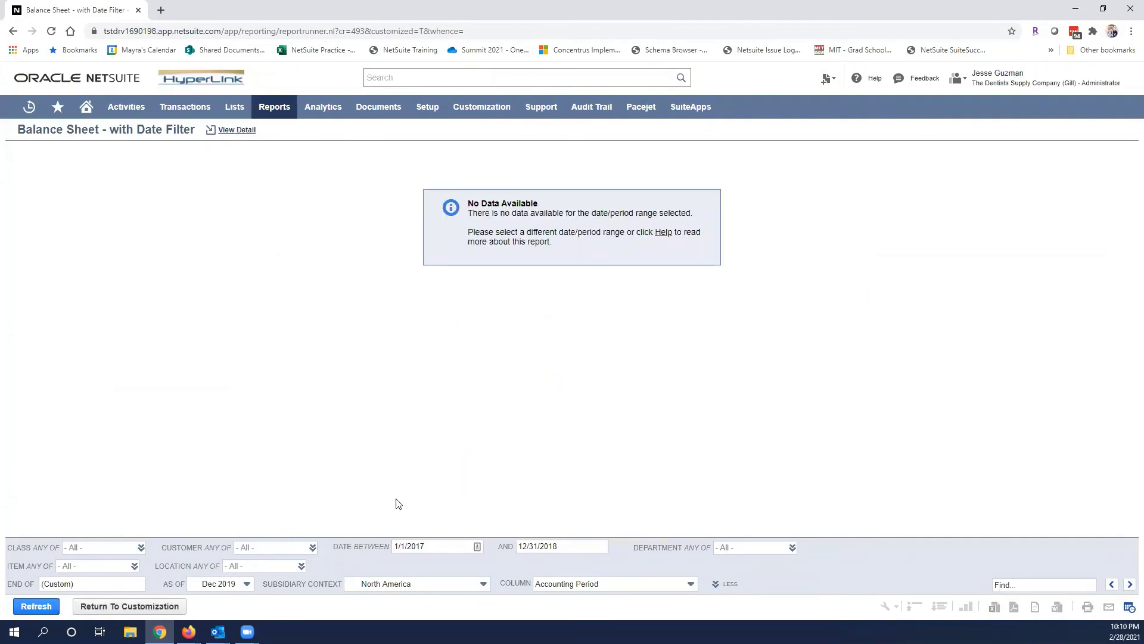
Step: Switch the subsidiary context back to US 1 and re-run the report
click(394, 587)
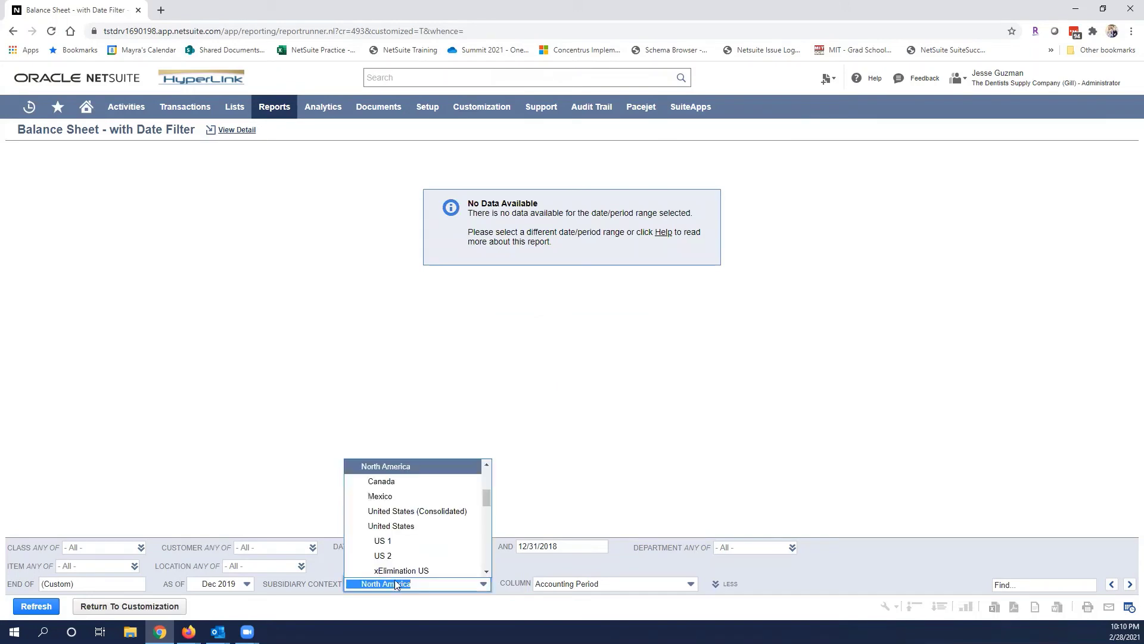
click(416, 545)
click(15, 607)
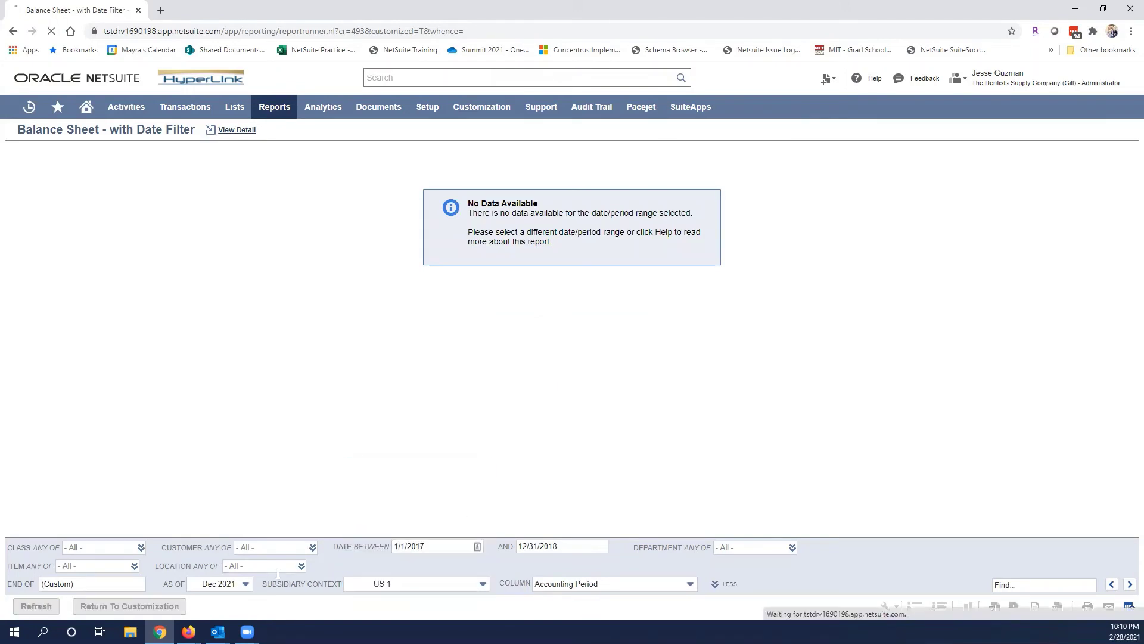